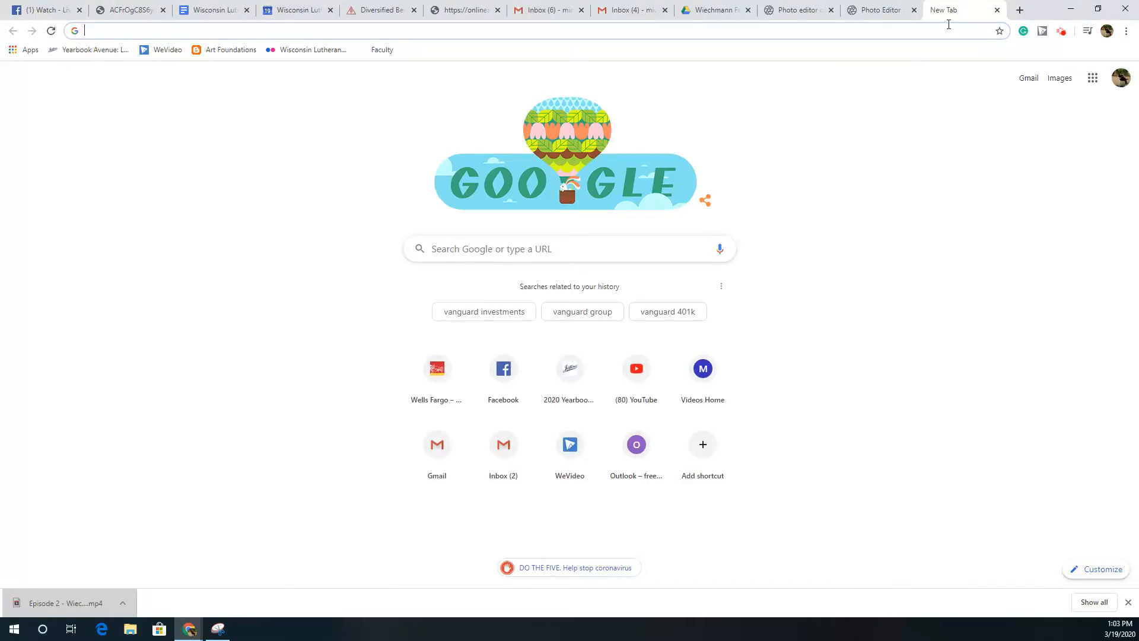
- Search the web for google images and open the Google Images home page
type("google ")
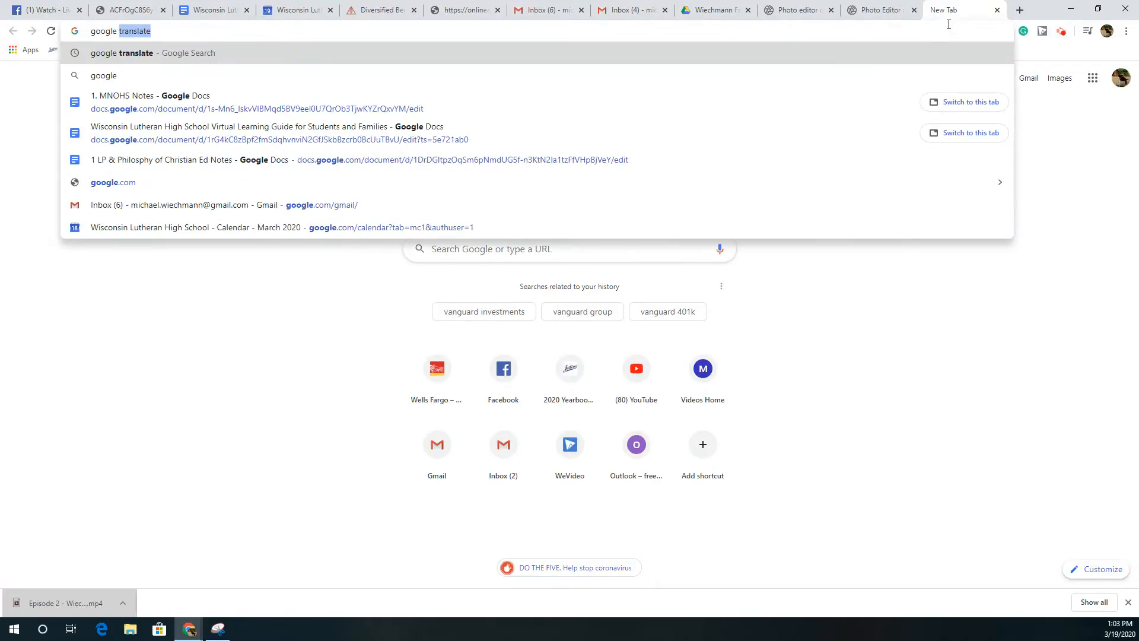
type("images")
key("Return")
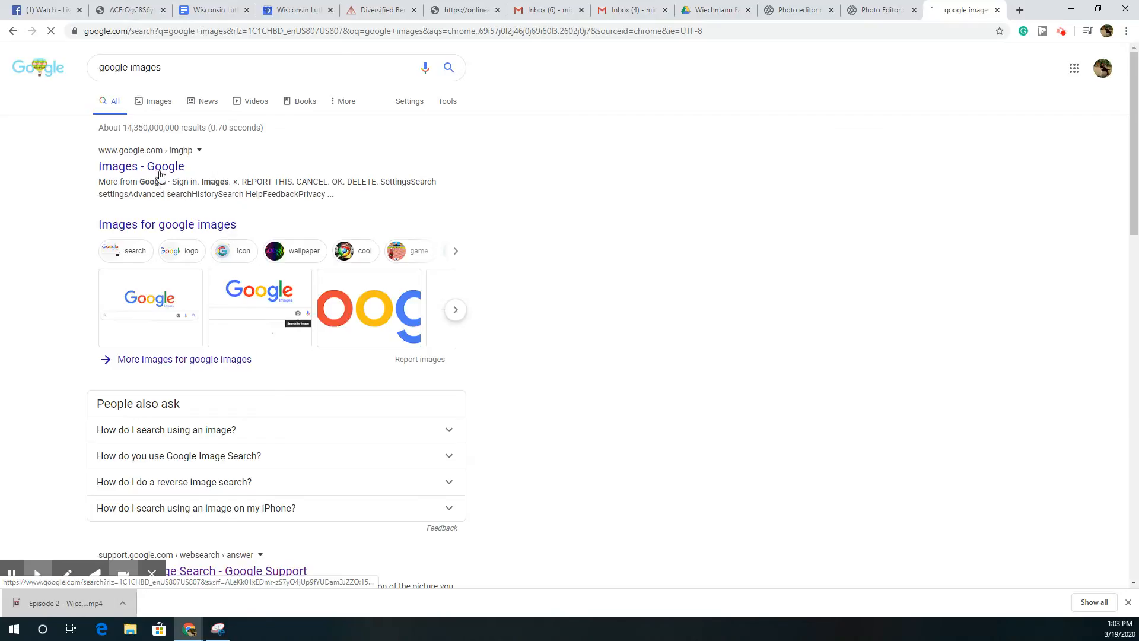
left_click(160, 171)
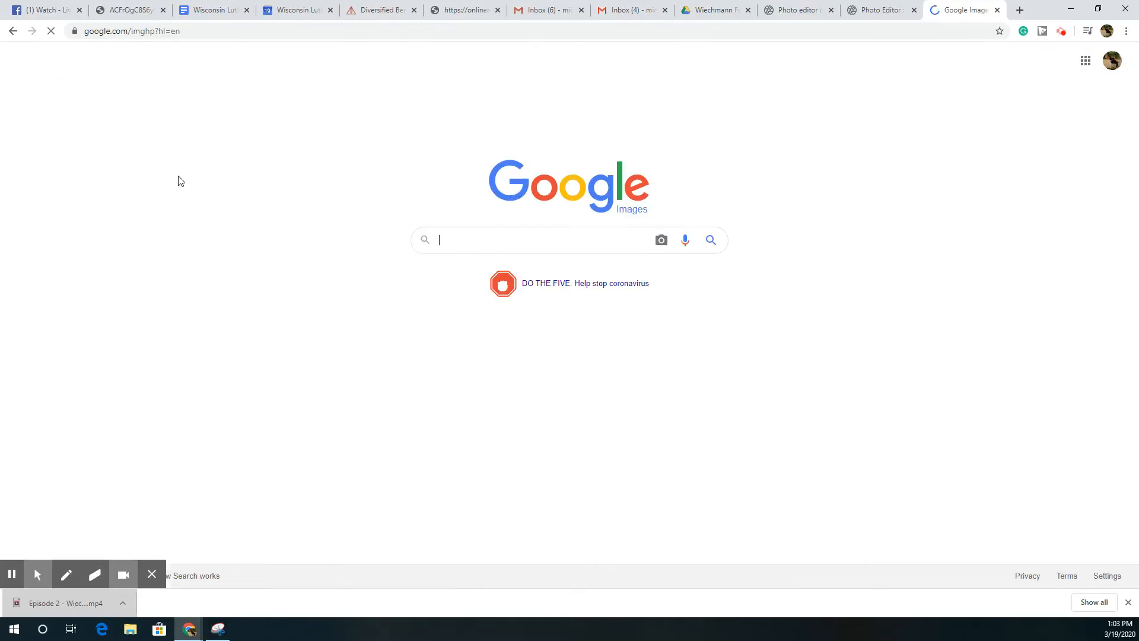
- Search Google Images for mario
left_click(508, 240)
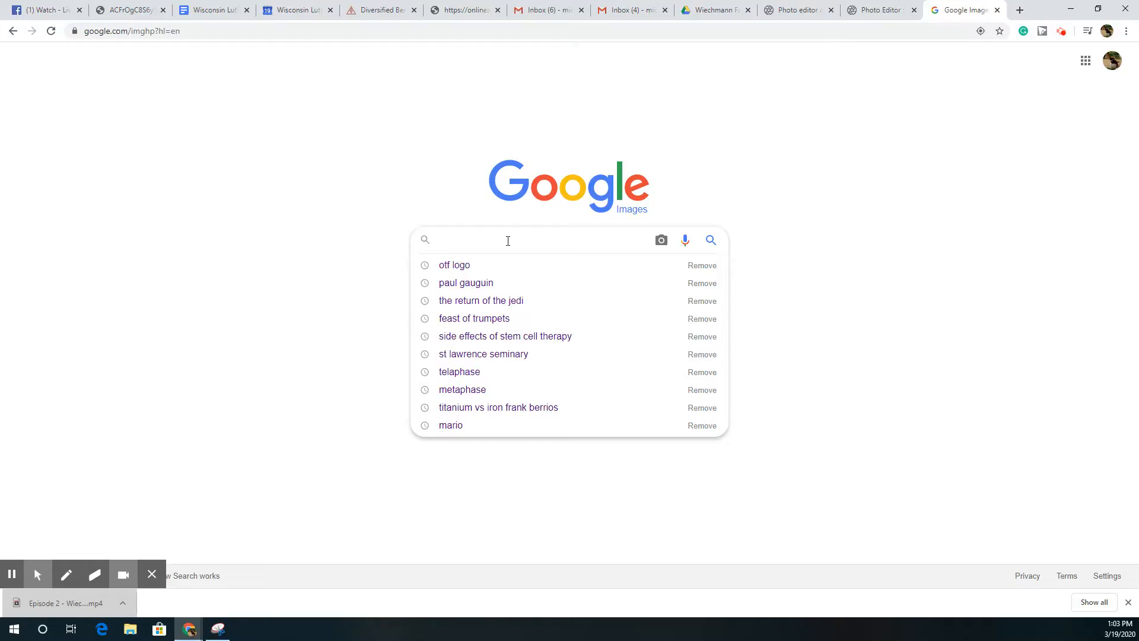
type("mario")
key("Return")
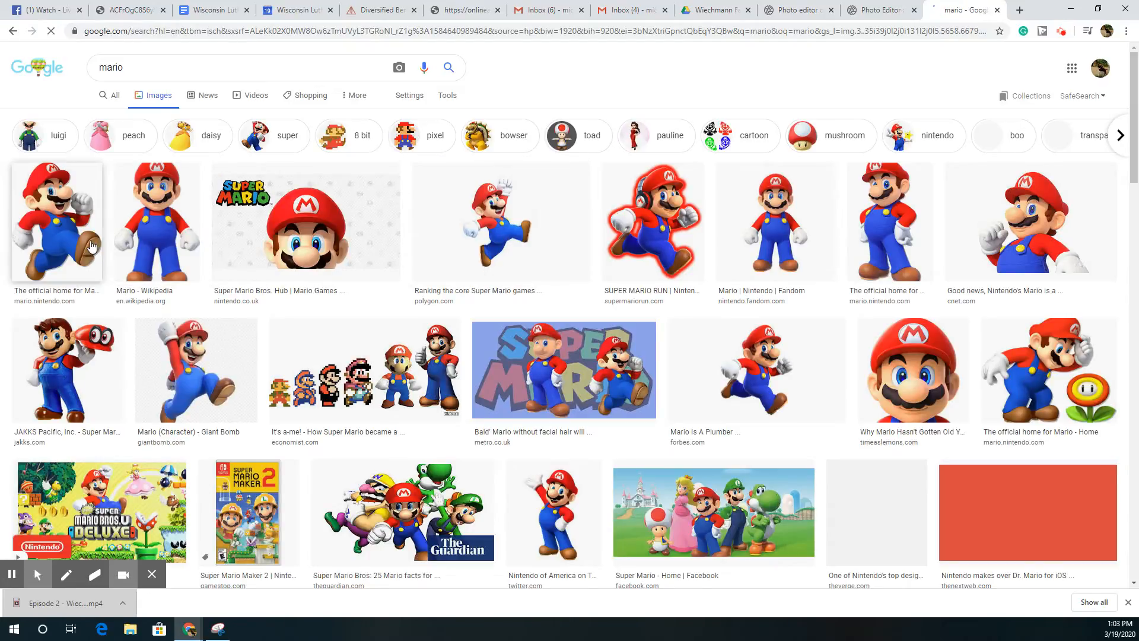
- Filter the mario image results by usage rights to Labeled for Reuse
right_click(65, 223)
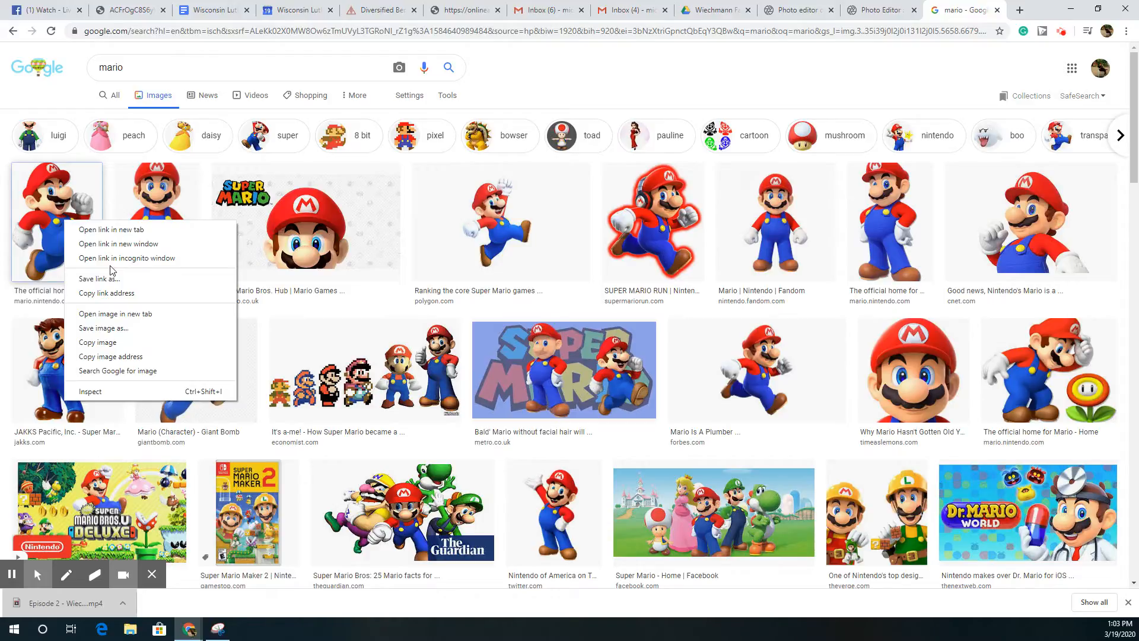
left_click(432, 104)
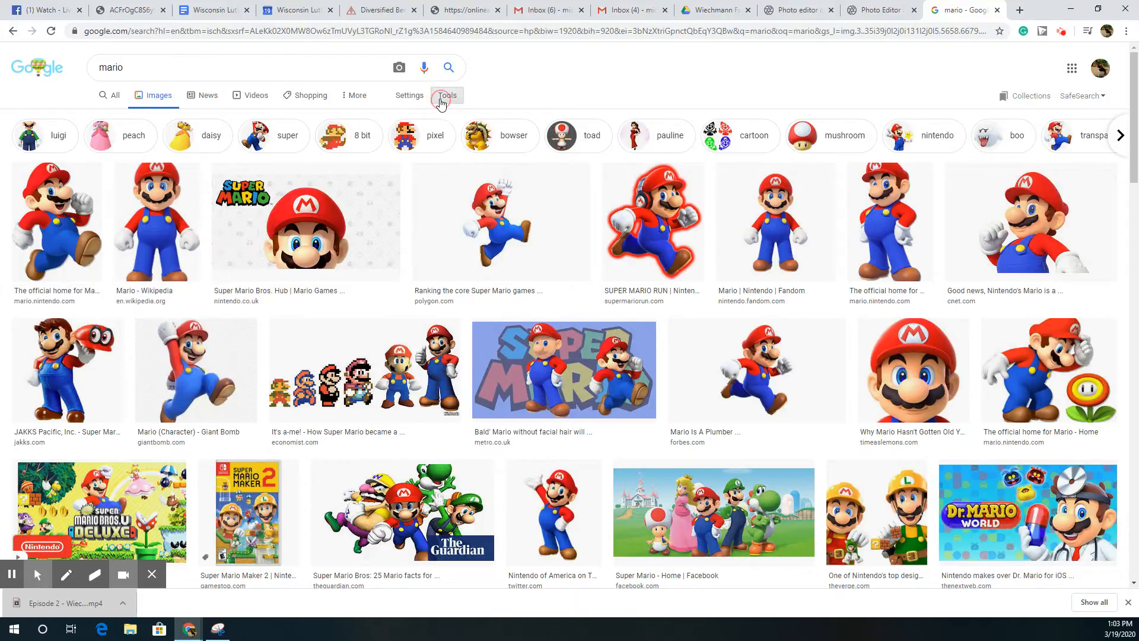
left_click(445, 97)
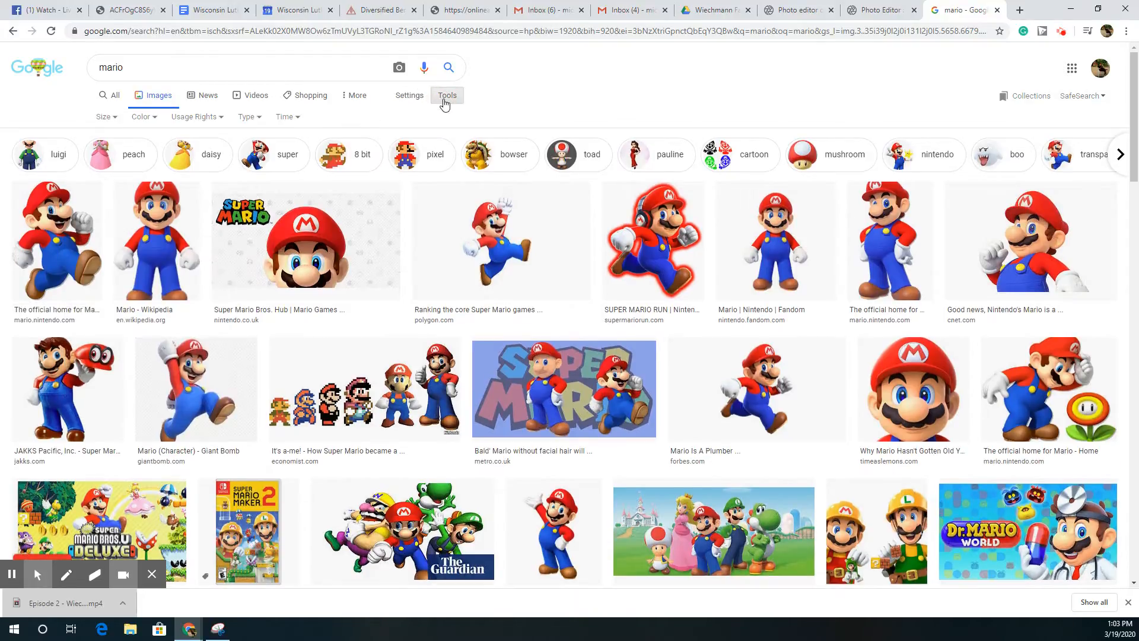
left_click(197, 118)
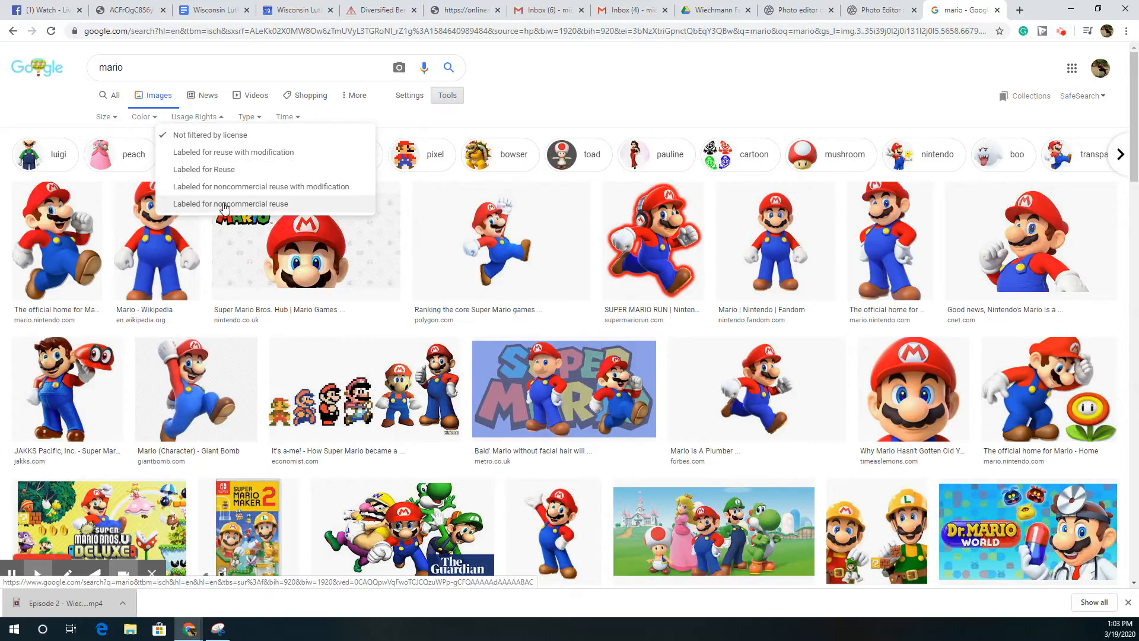
left_click(221, 176)
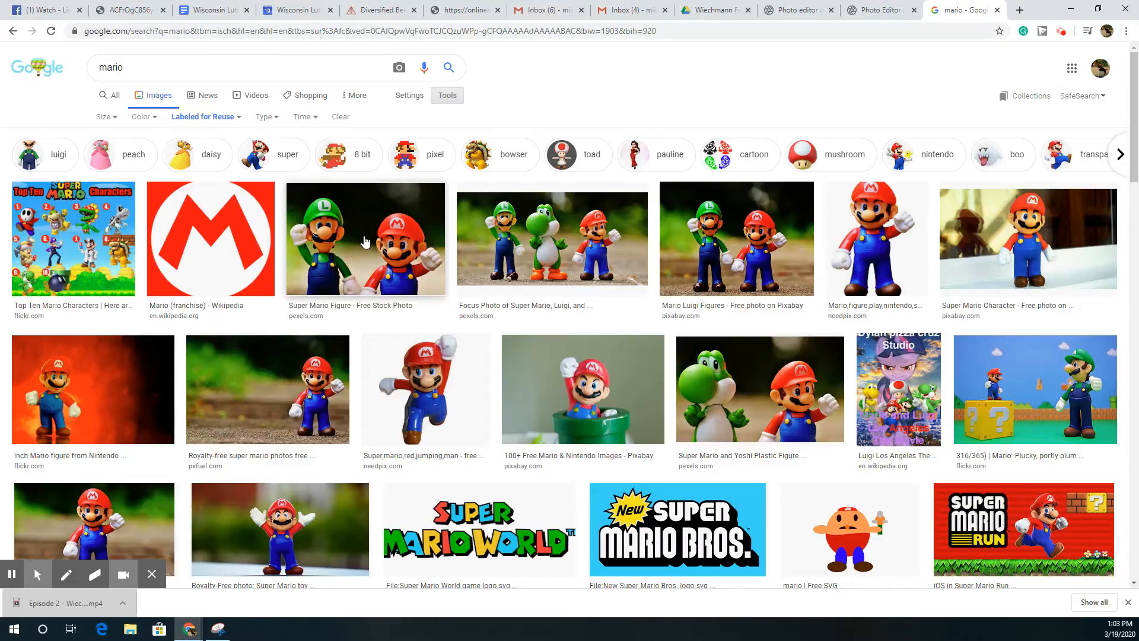
- Preview the reusable Mario figure photos and open Pixabay's Super Mario Character photo page in a new tab
left_click(361, 243)
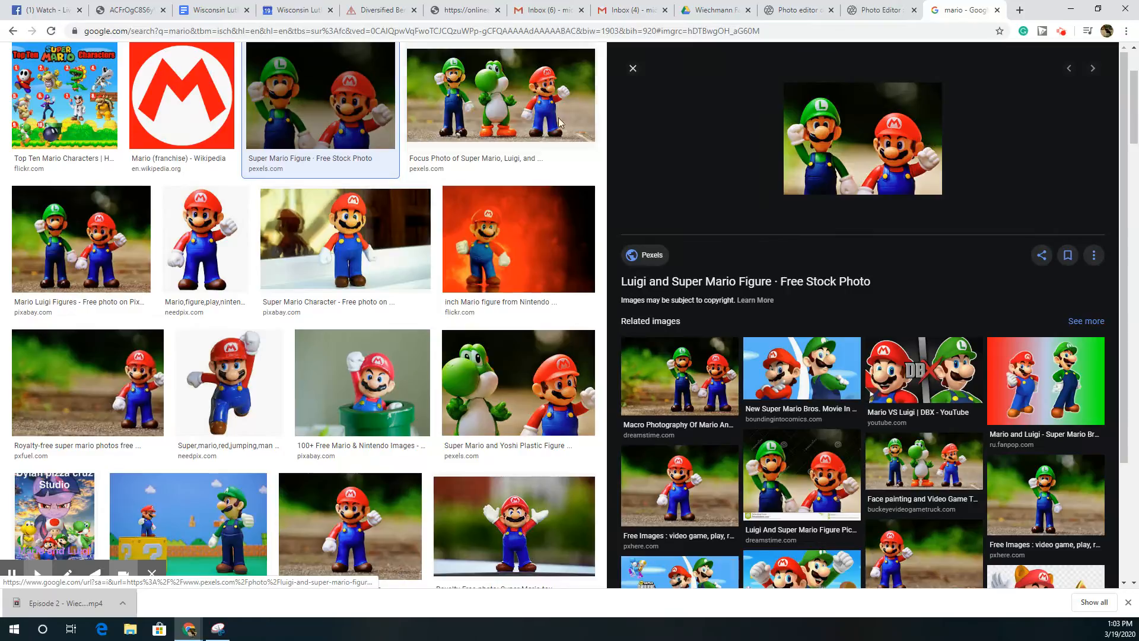
left_click(545, 119)
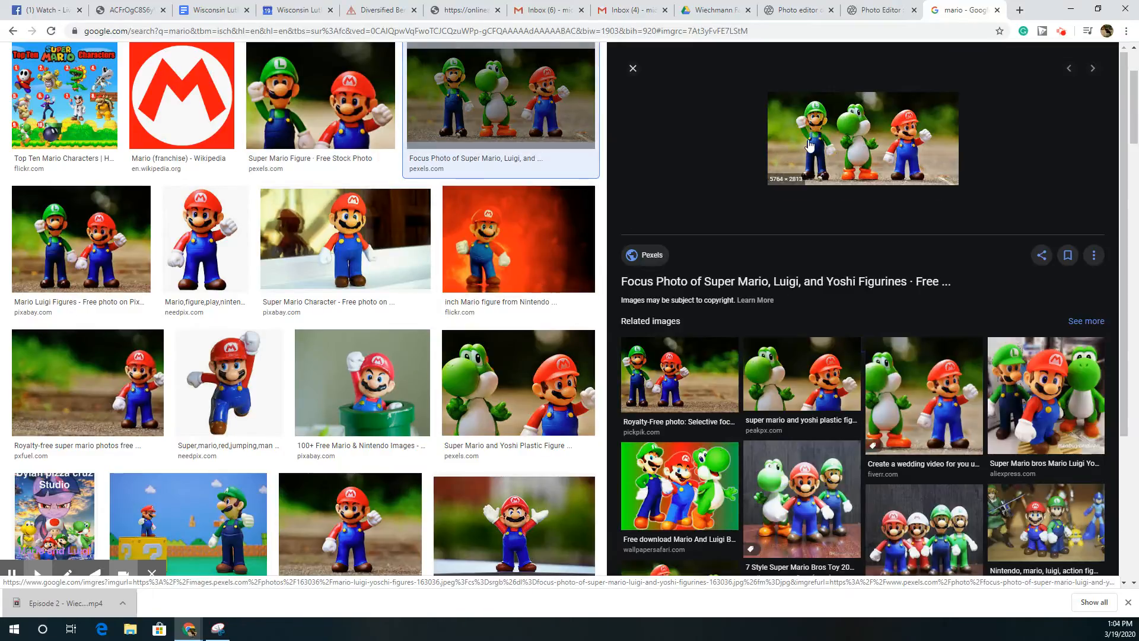
left_click(379, 223)
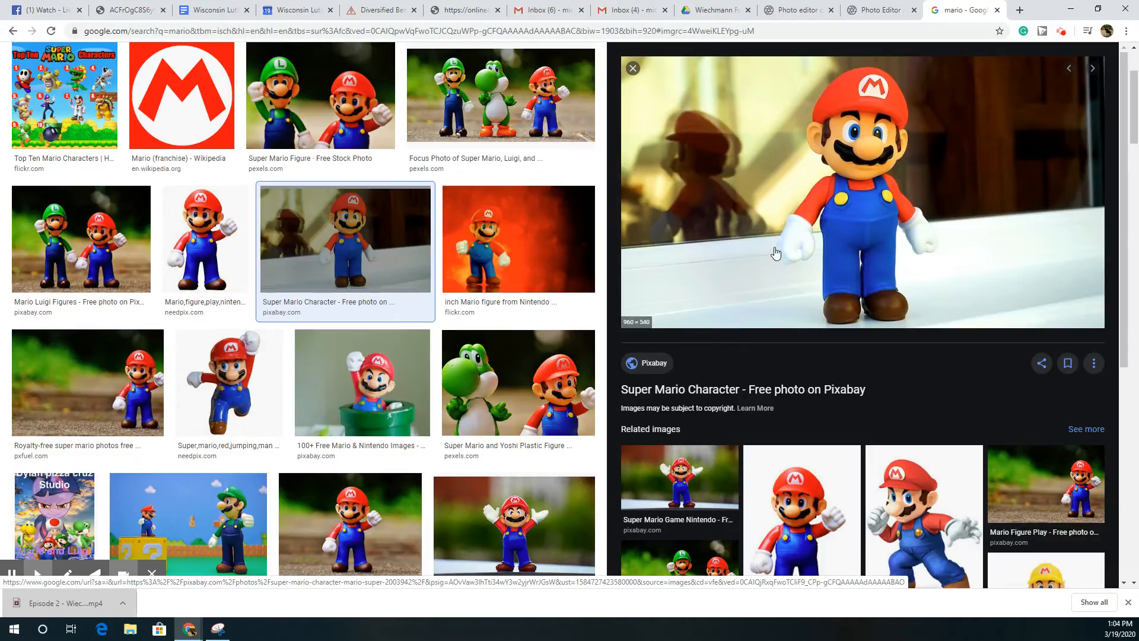
right_click(813, 203)
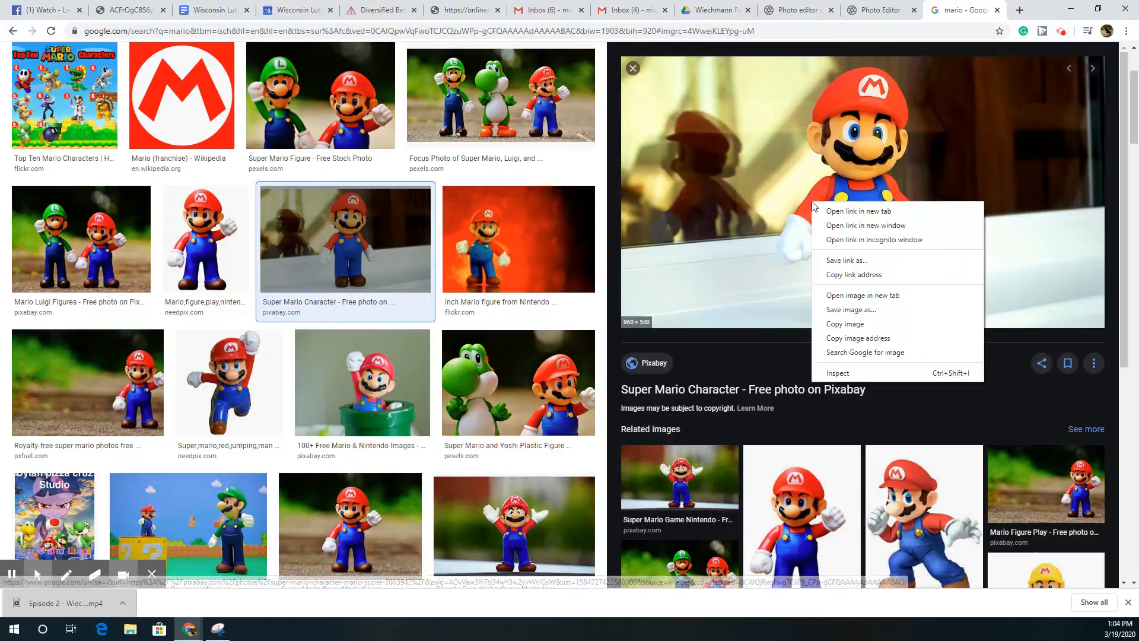
left_click(843, 211)
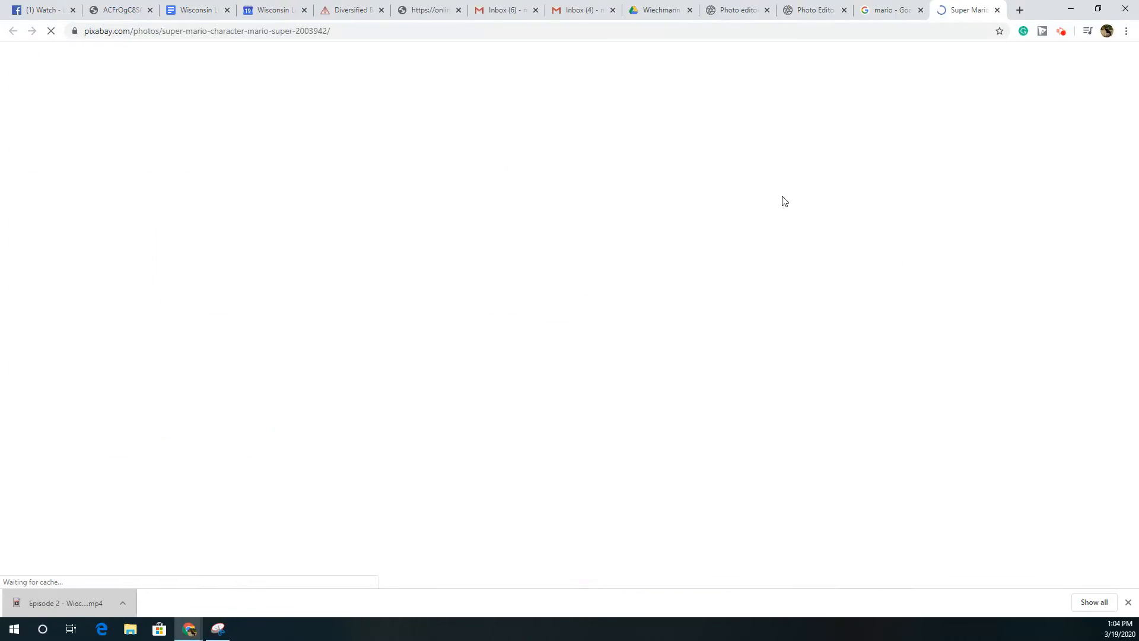
- Download the Super Mario photo from its Pixabay page as a 1920×1080 JPG
left_click(890, 10)
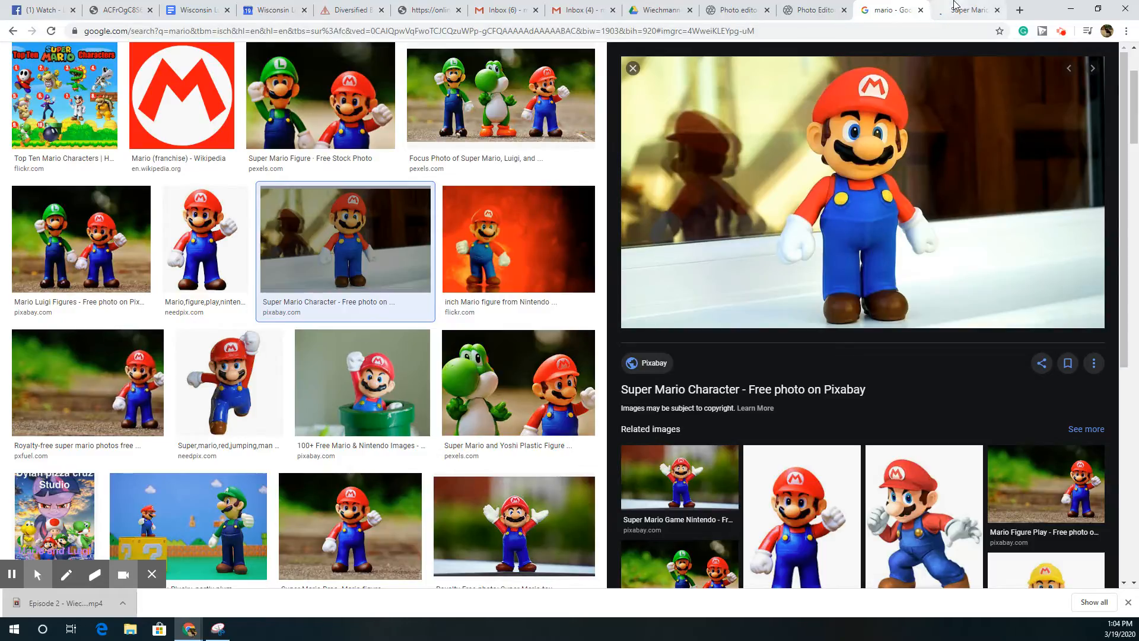
key("ctrl+Tab")
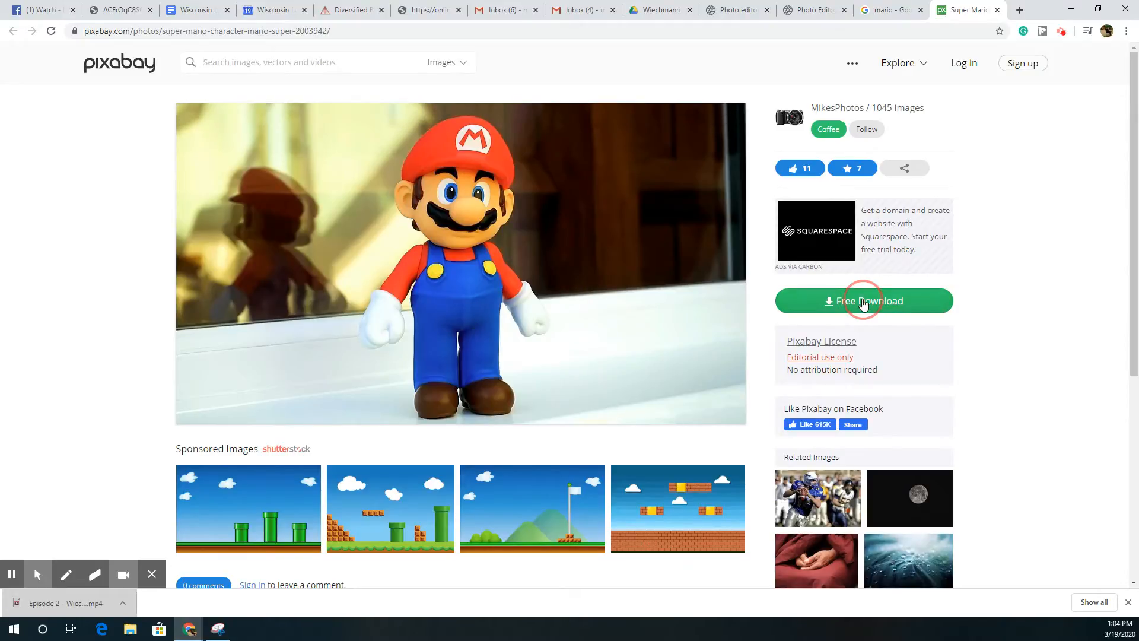
left_click(864, 301)
left_click(839, 418)
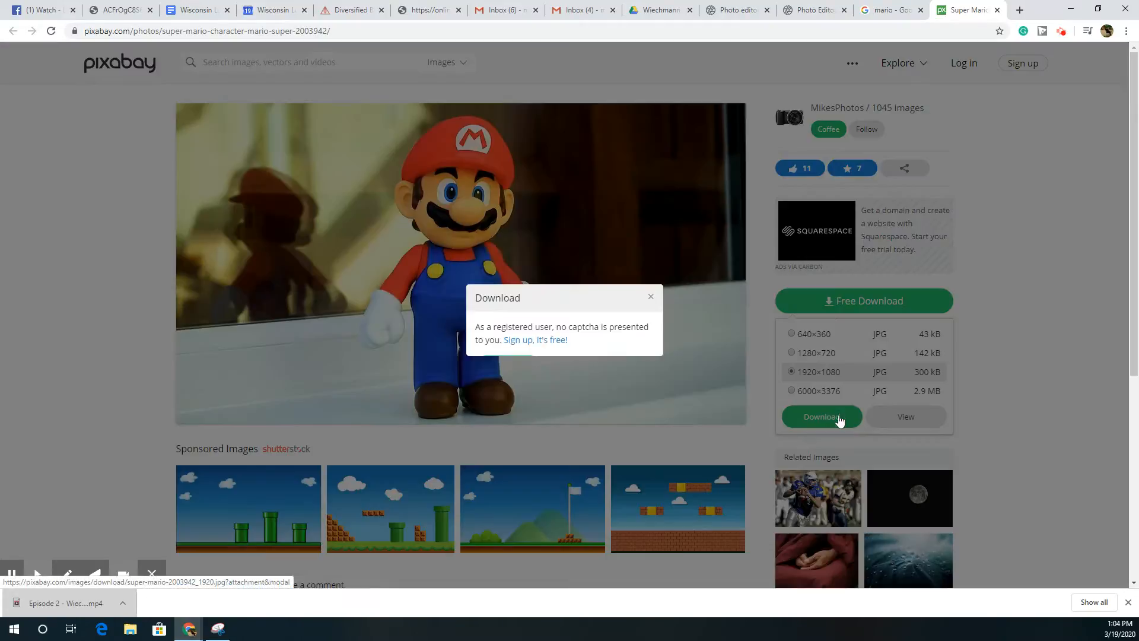
left_click(505, 377)
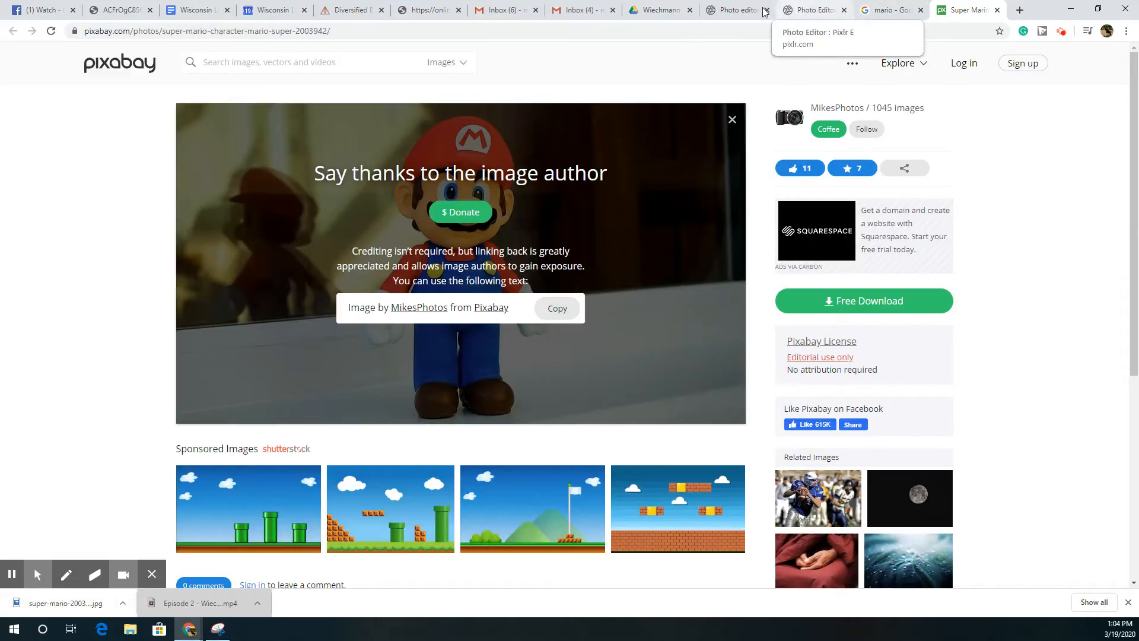
- Switch to Pixlr E, open super-mario-2003942_1920.jpg from the Downloads folder, and dismiss the browser's download bar
left_click(795, 6)
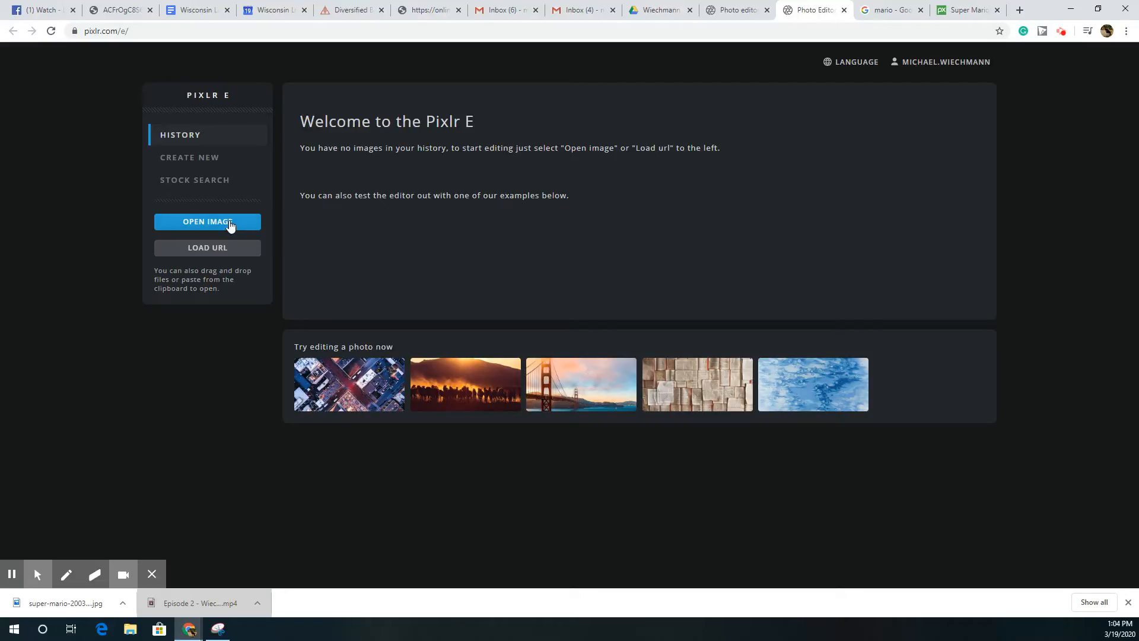
left_click(229, 224)
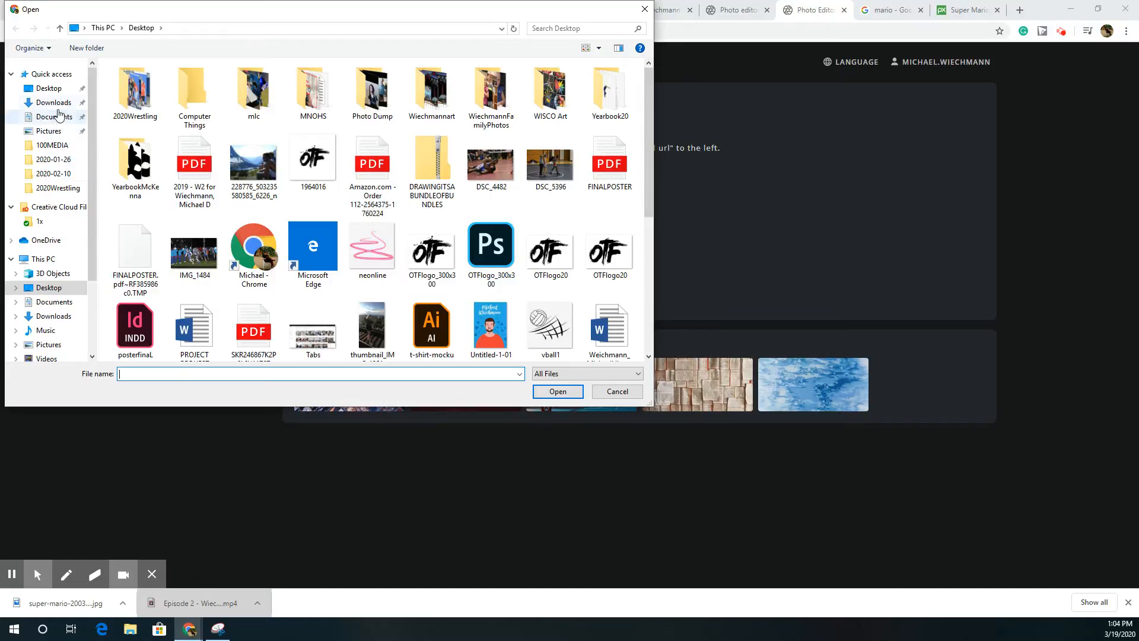
left_click(53, 102)
left_click(240, 373)
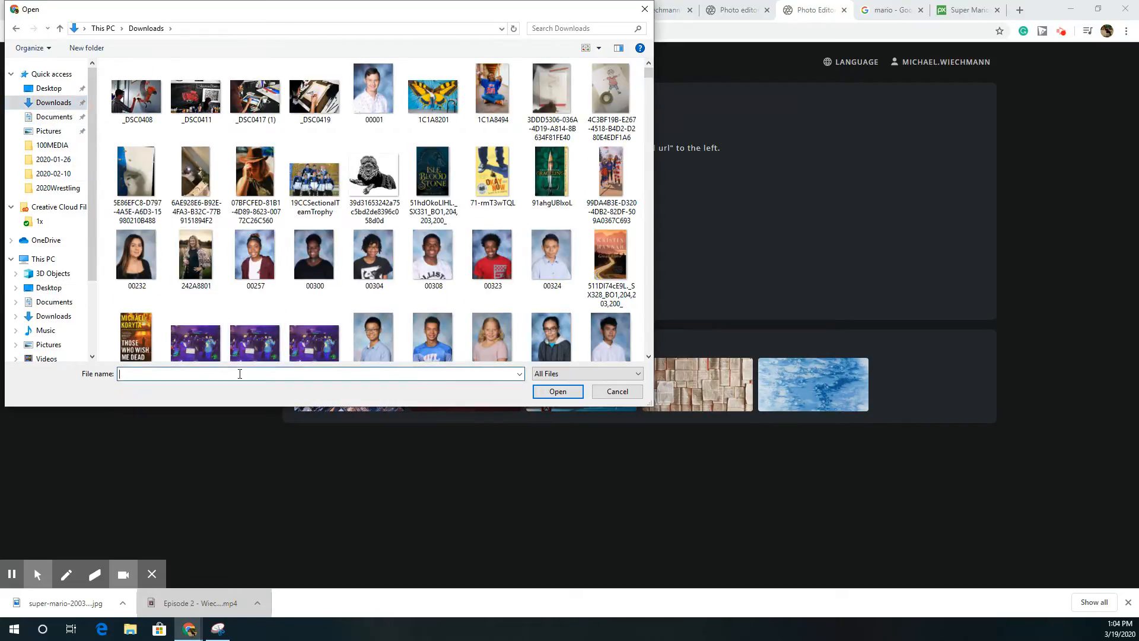
type("supe")
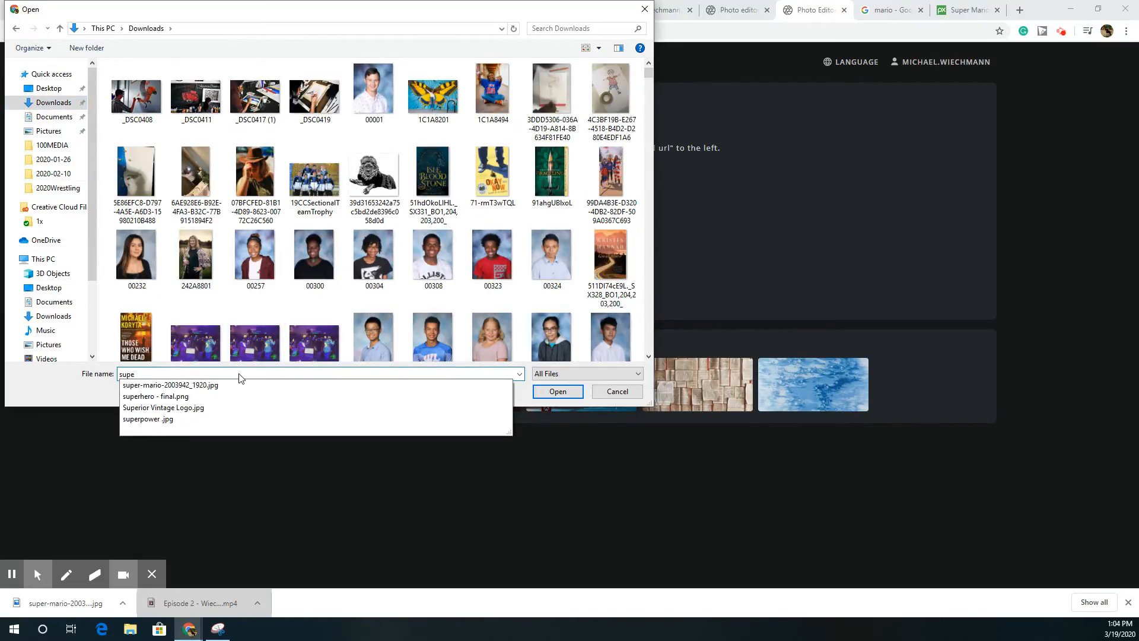
left_click(237, 386)
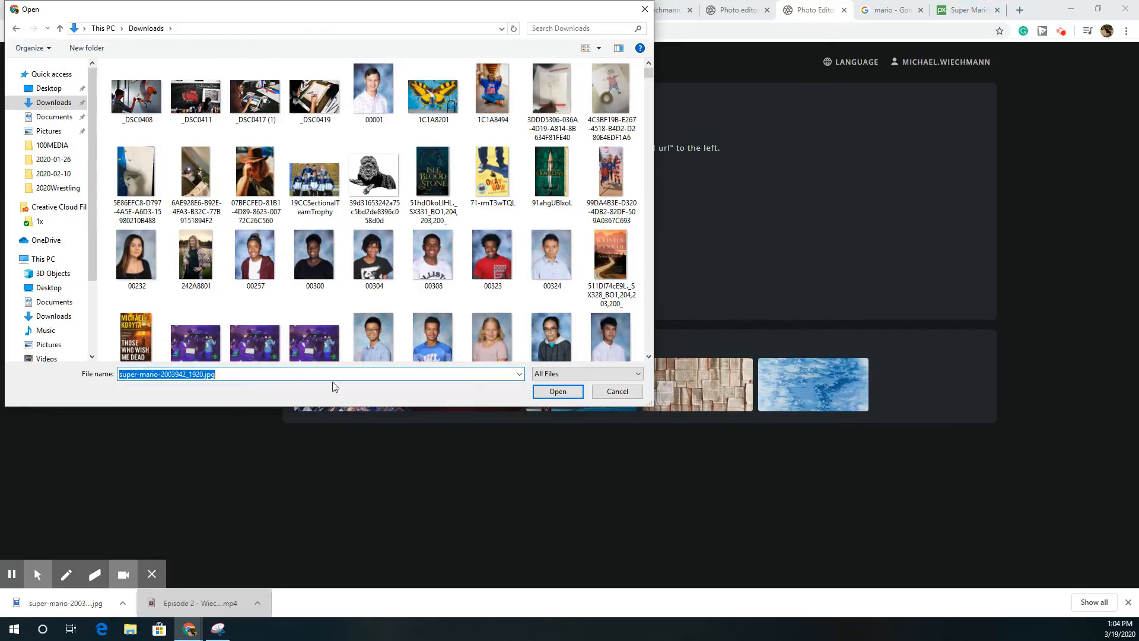
left_click(563, 396)
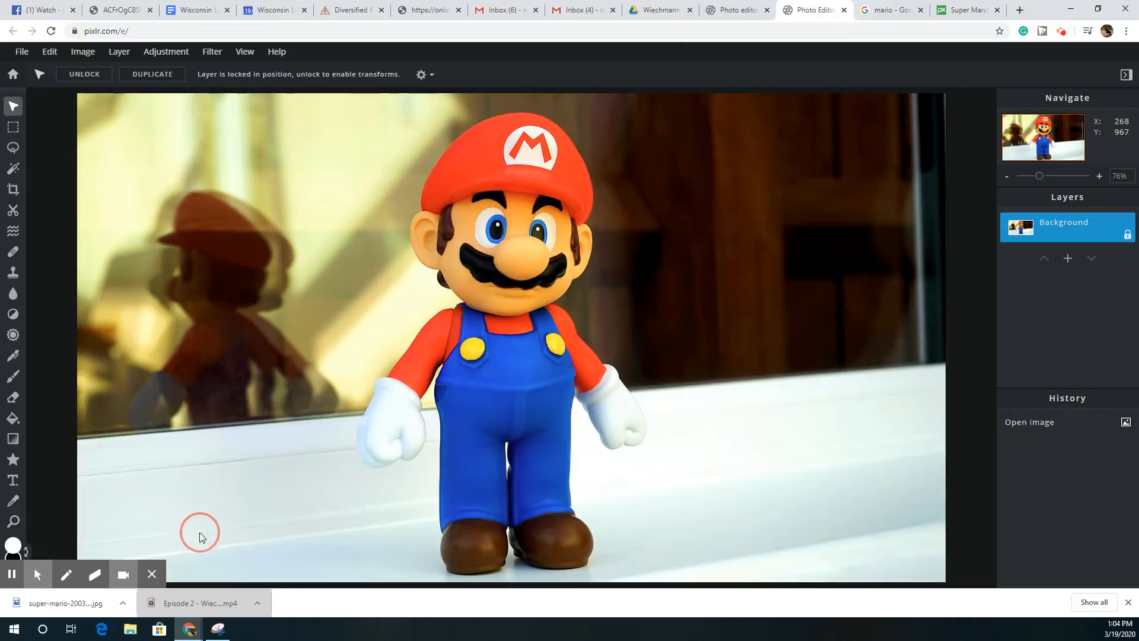
left_click(1128, 602)
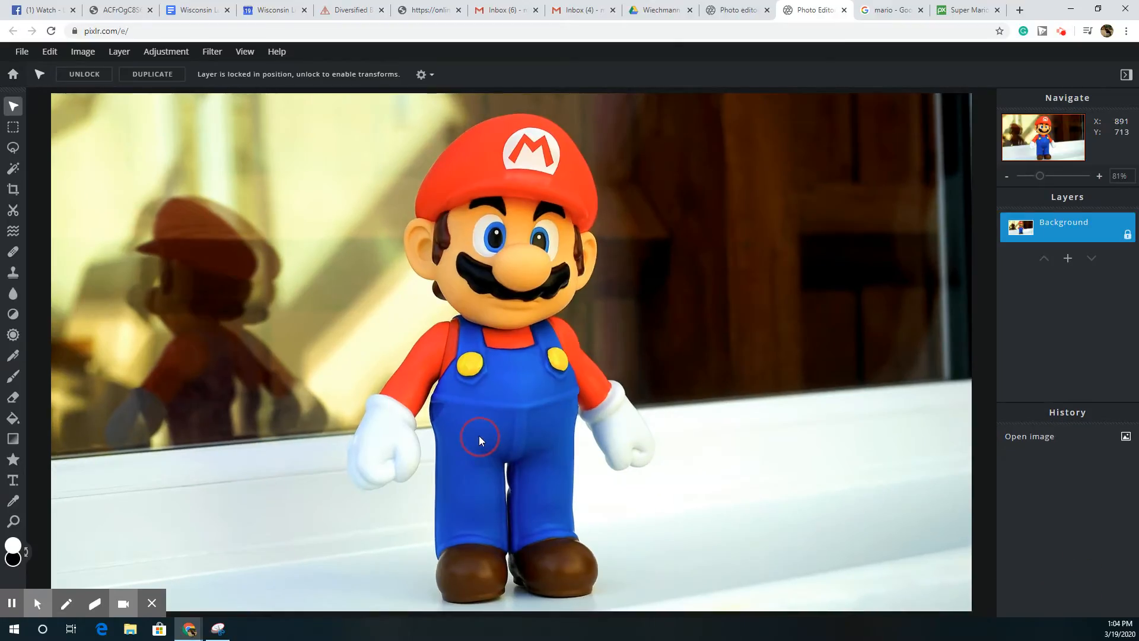
- Examine the Mario photo at closer and wider zoom levels
scroll(481, 435, "up", 2)
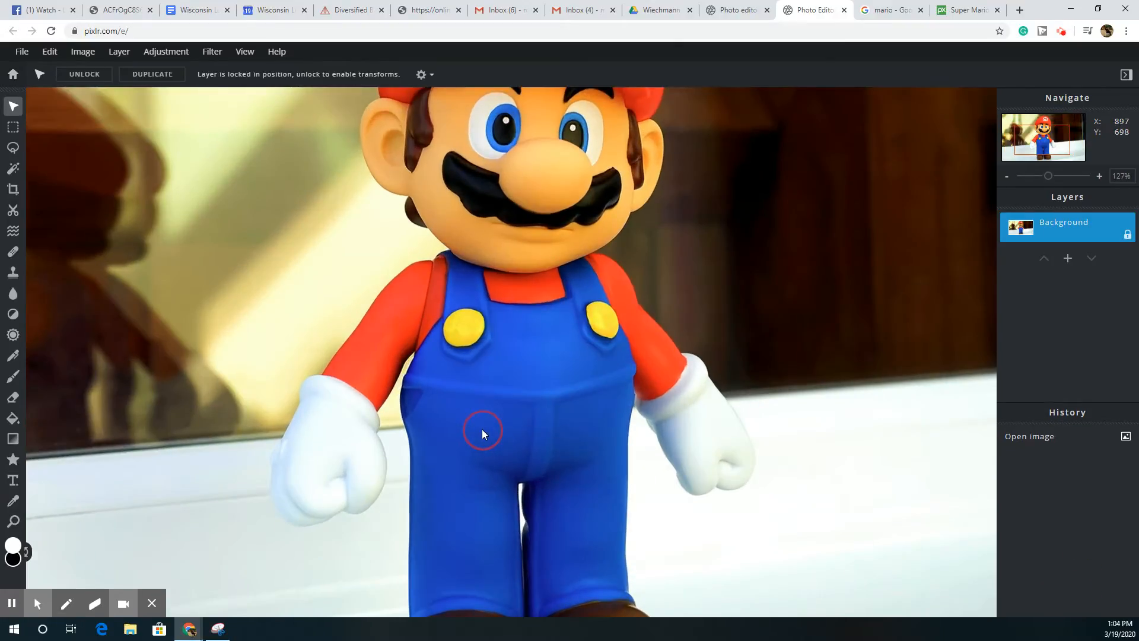
scroll(482, 435, "down", 3)
scroll(483, 434, "up", 1)
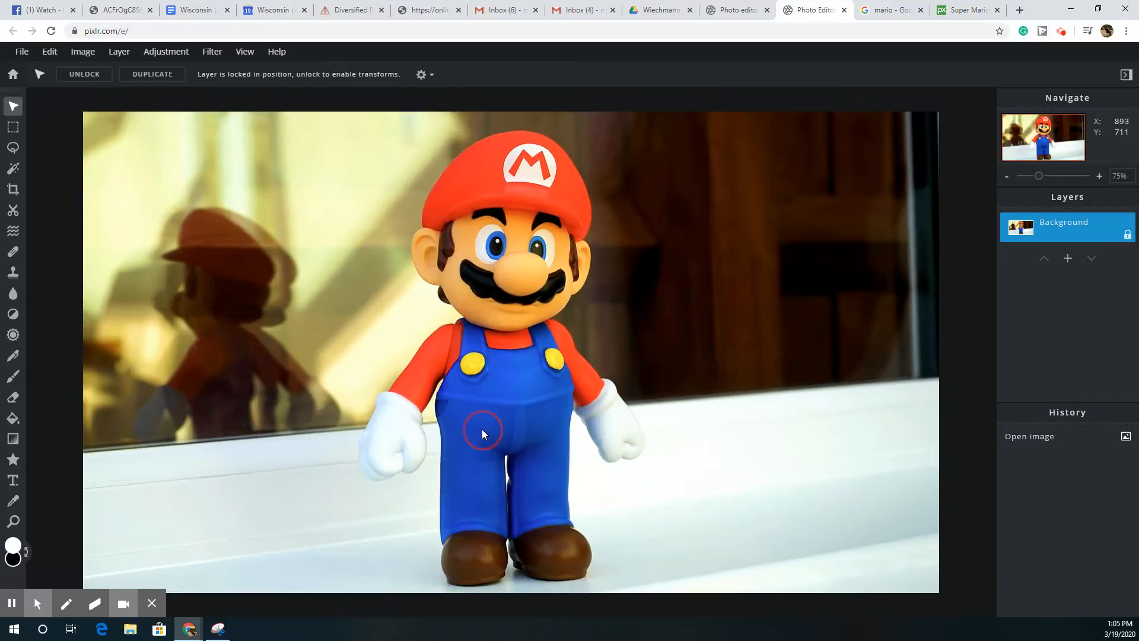
scroll(483, 434, "up", 1)
scroll(483, 434, "down", 2)
scroll(483, 434, "up", 1)
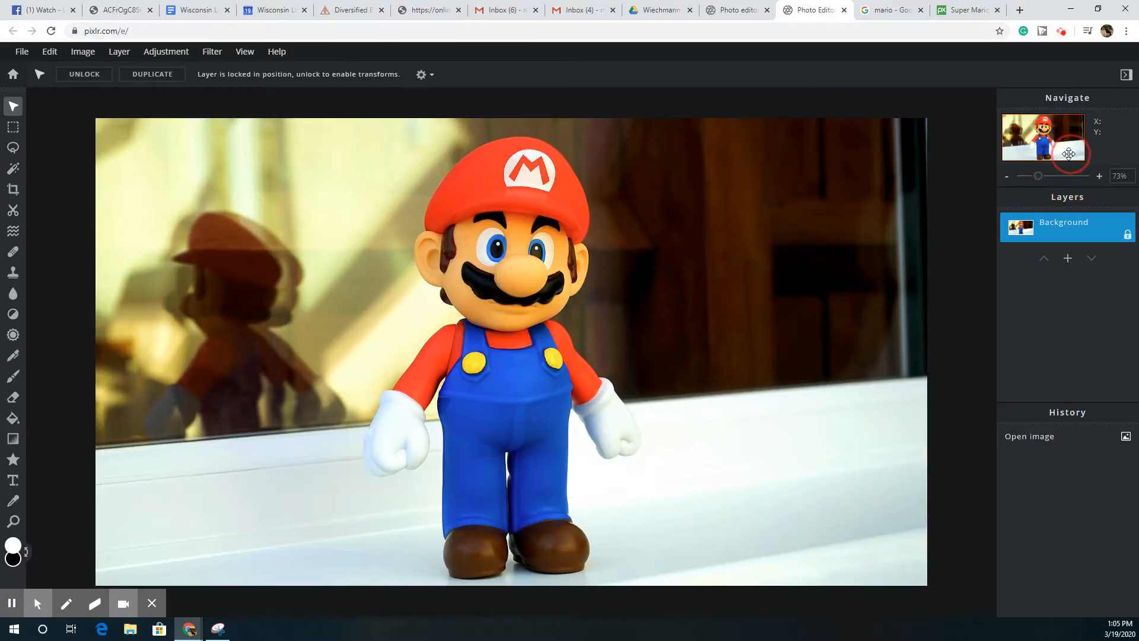
scroll(486, 390, "down", 1)
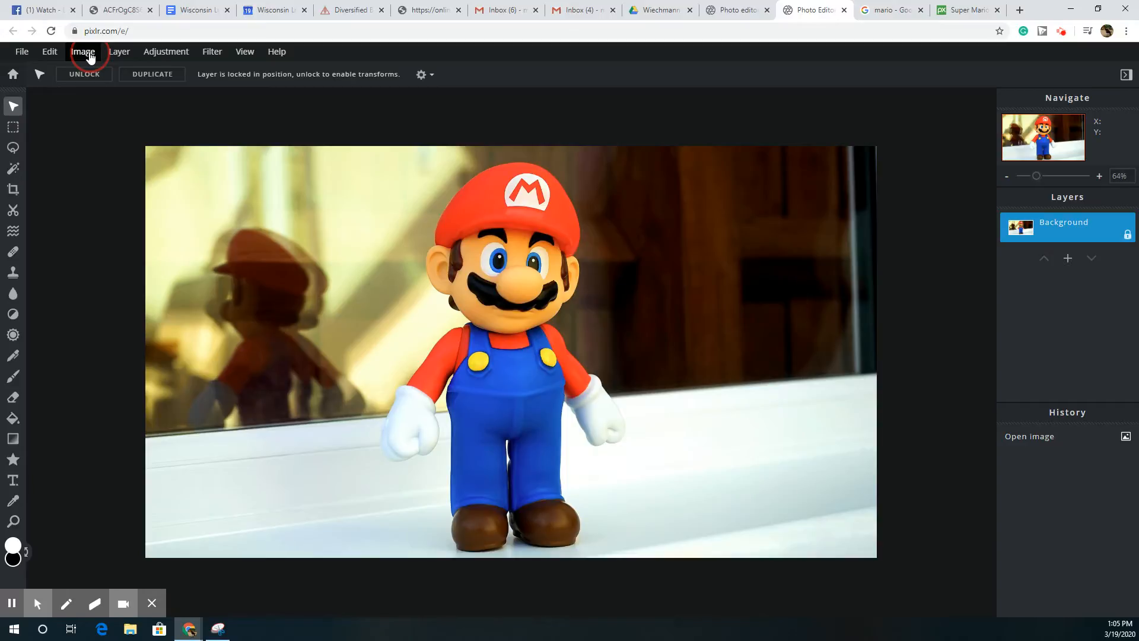
- Enter a new image width of 920 in the resize settings with proportions constrained
left_click(83, 52)
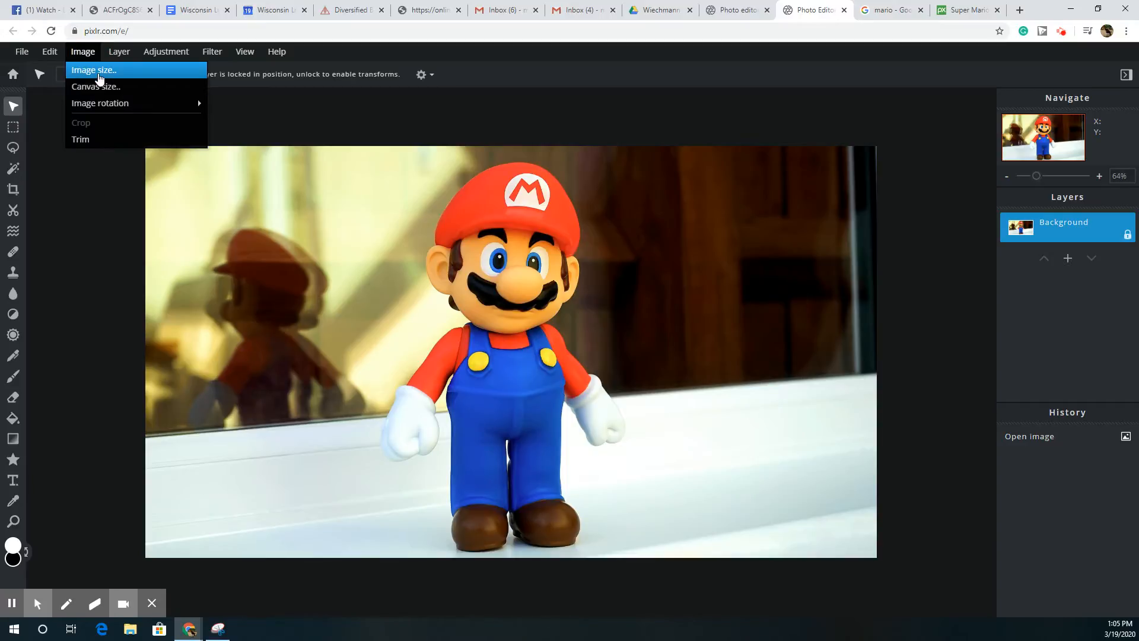
left_click(98, 71)
left_click(665, 286)
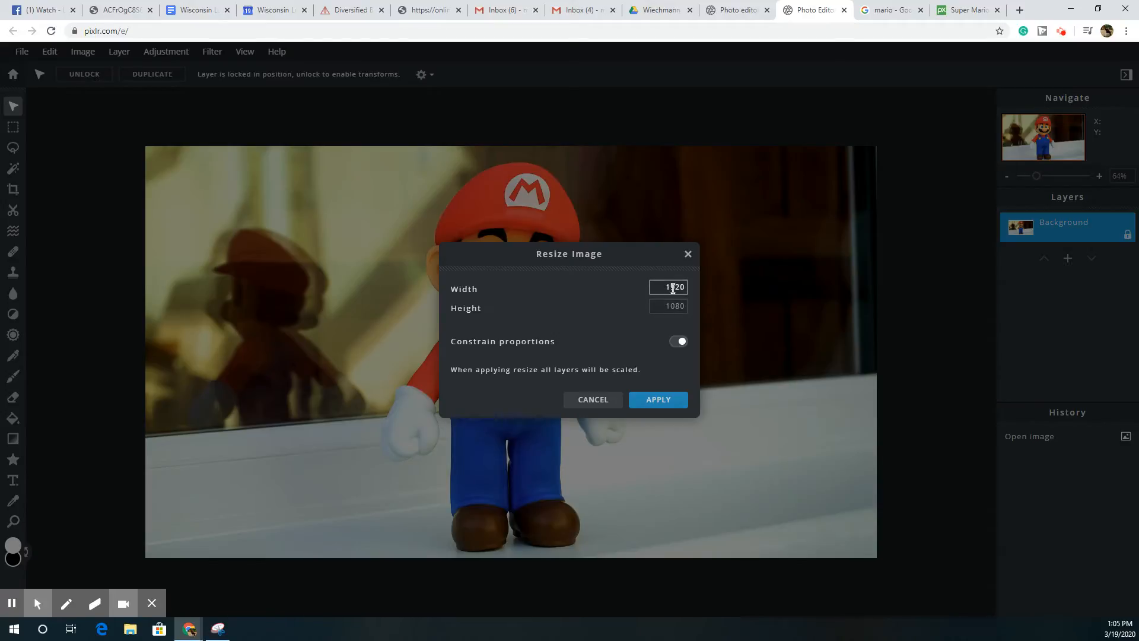
left_click(669, 308)
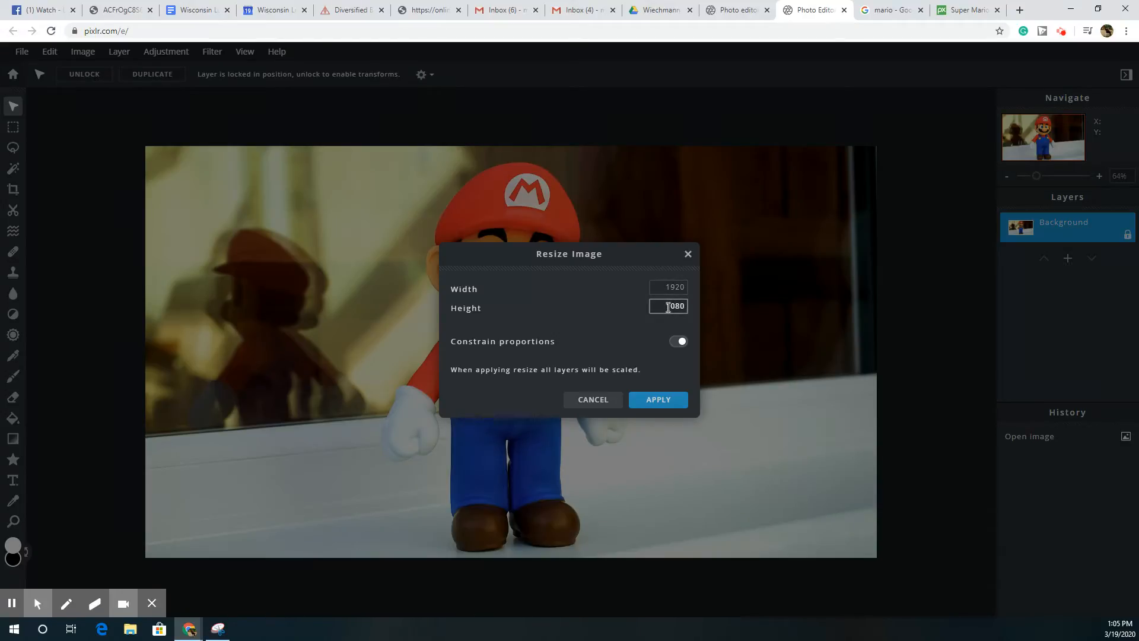
left_click(670, 286)
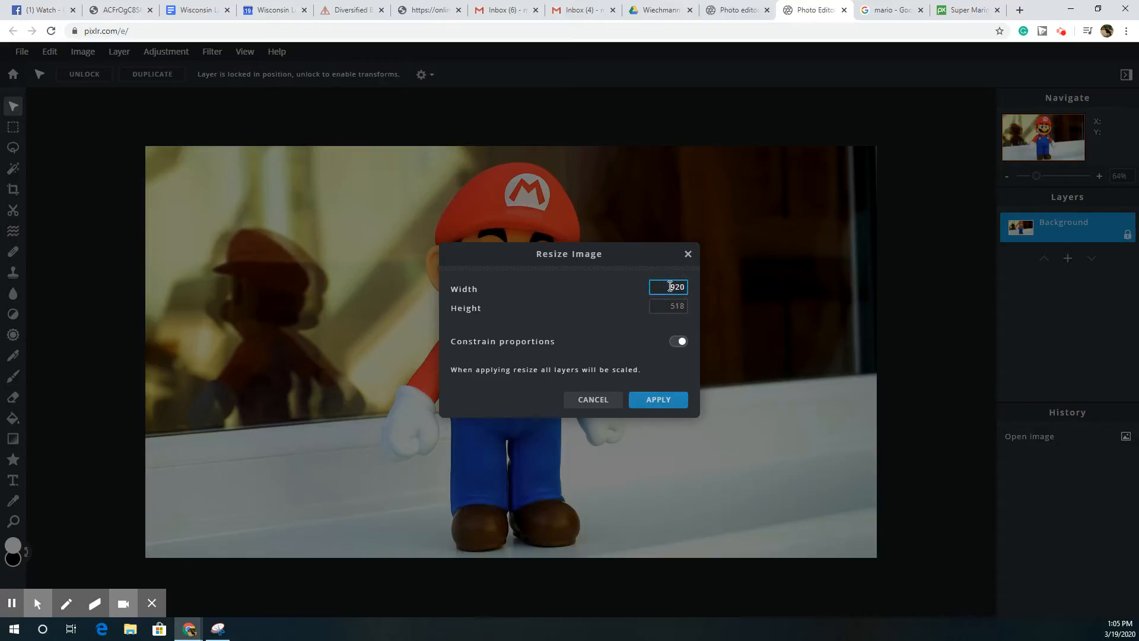
left_click(681, 307)
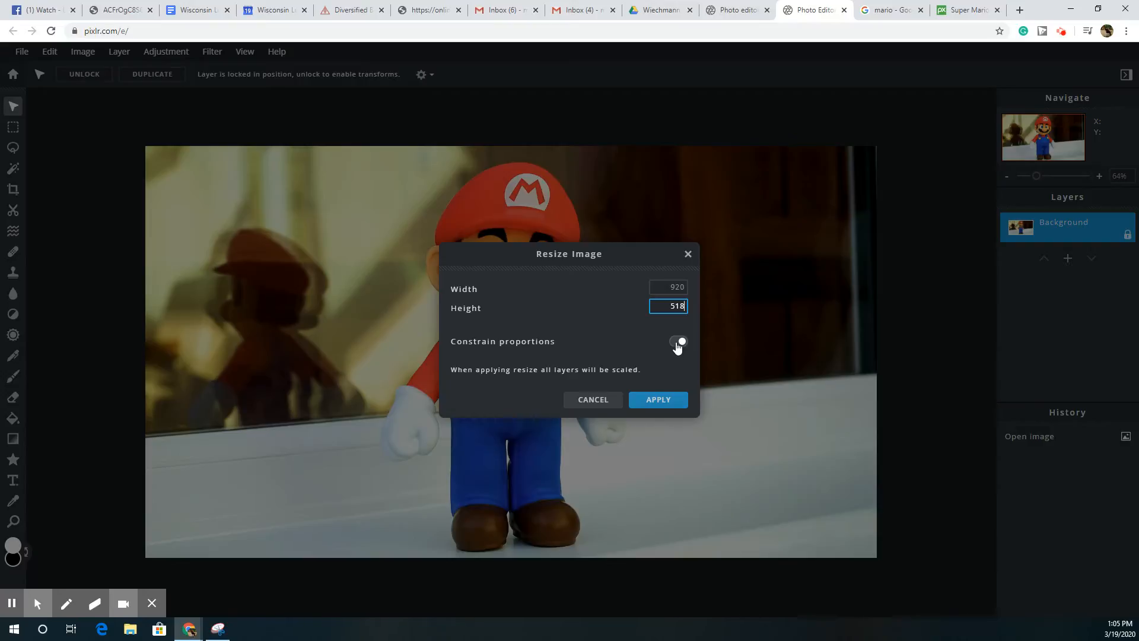
- Try resizing the image to 920×118 with proportions unconstrained, and undo the resize
left_click(678, 343)
double_click(675, 306)
left_click(660, 368)
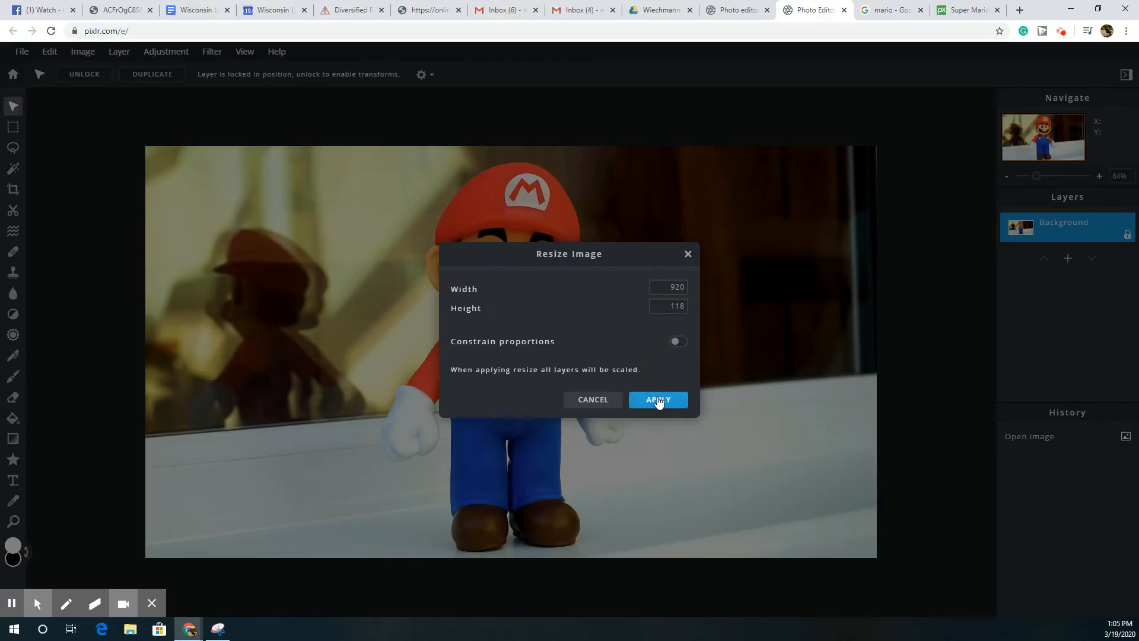
left_click(659, 400)
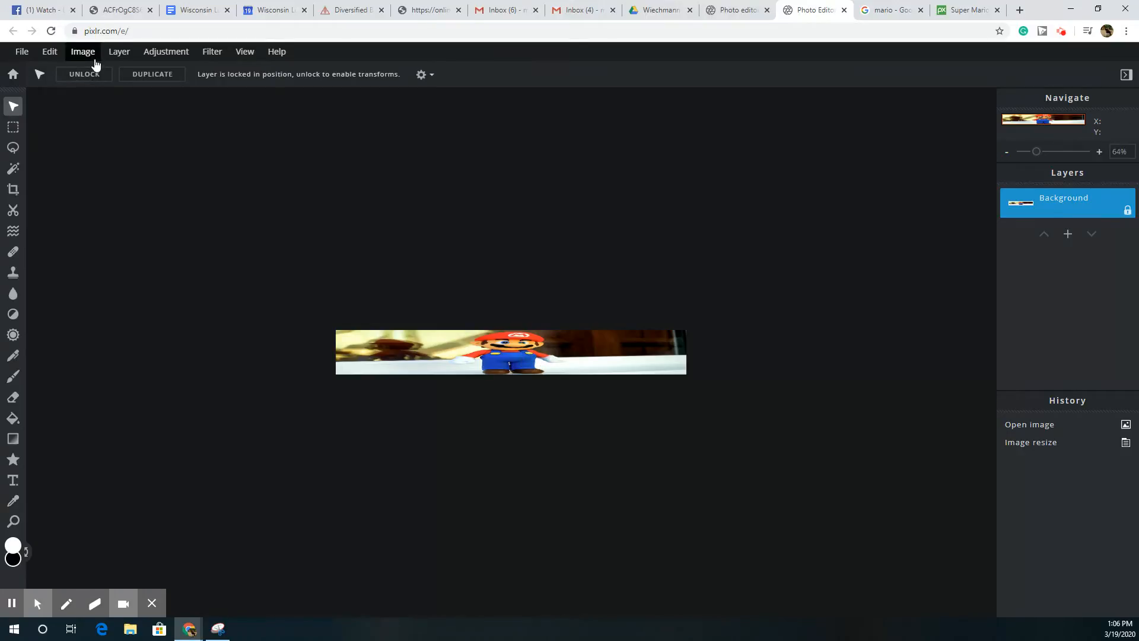
key("ctrl+z")
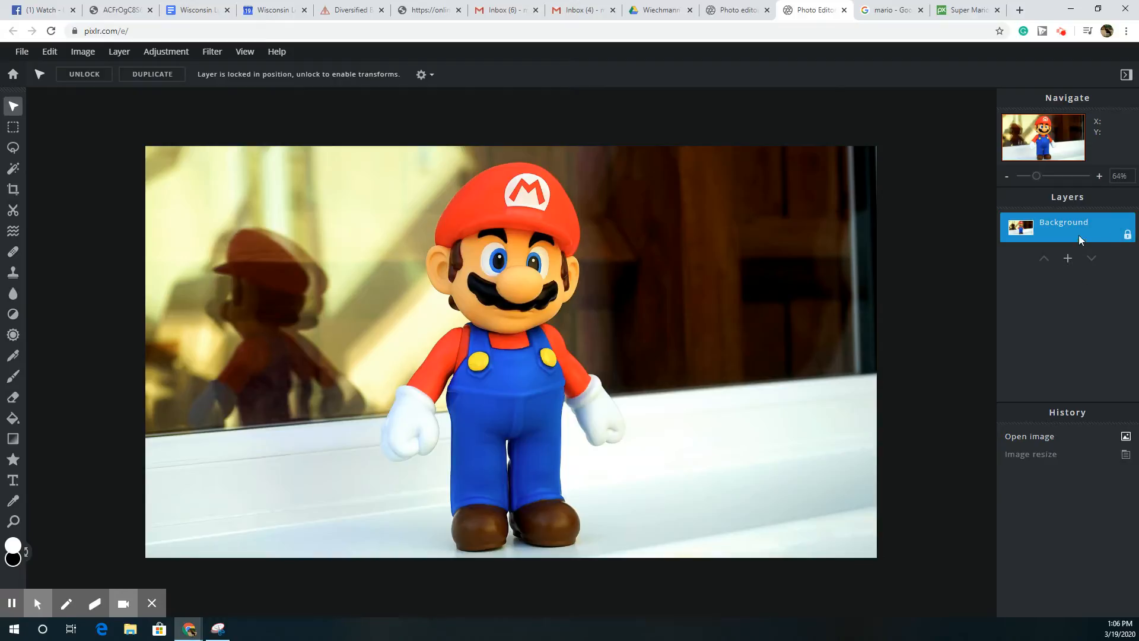
- Unlock the Background layer and resize the image to a width of 600 with proportions constrained
left_click(1129, 235)
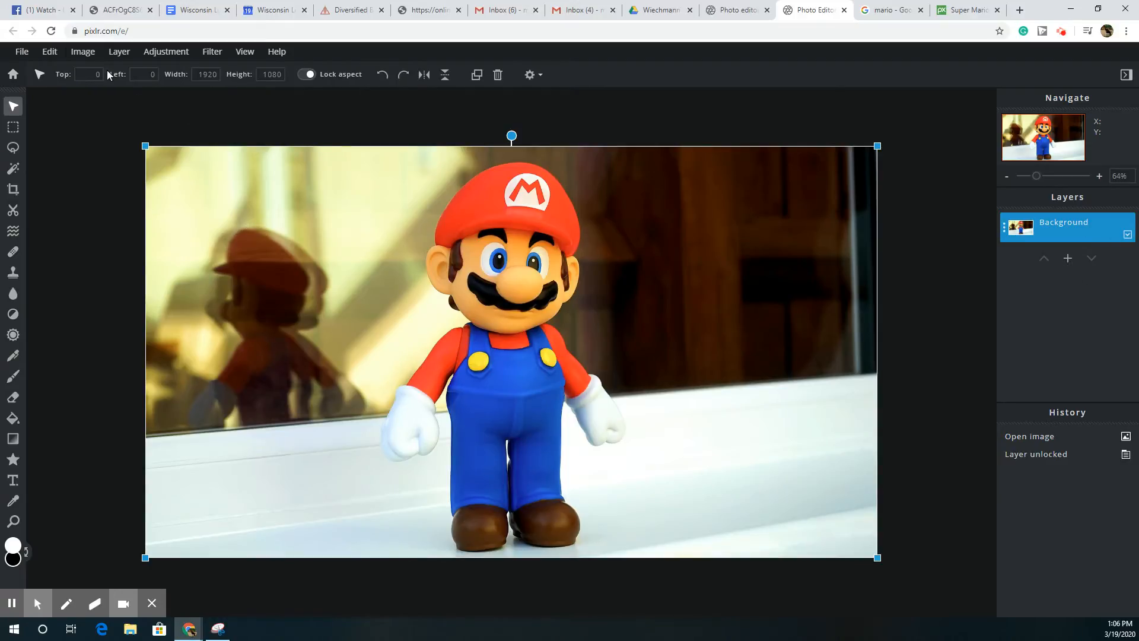
left_click(83, 52)
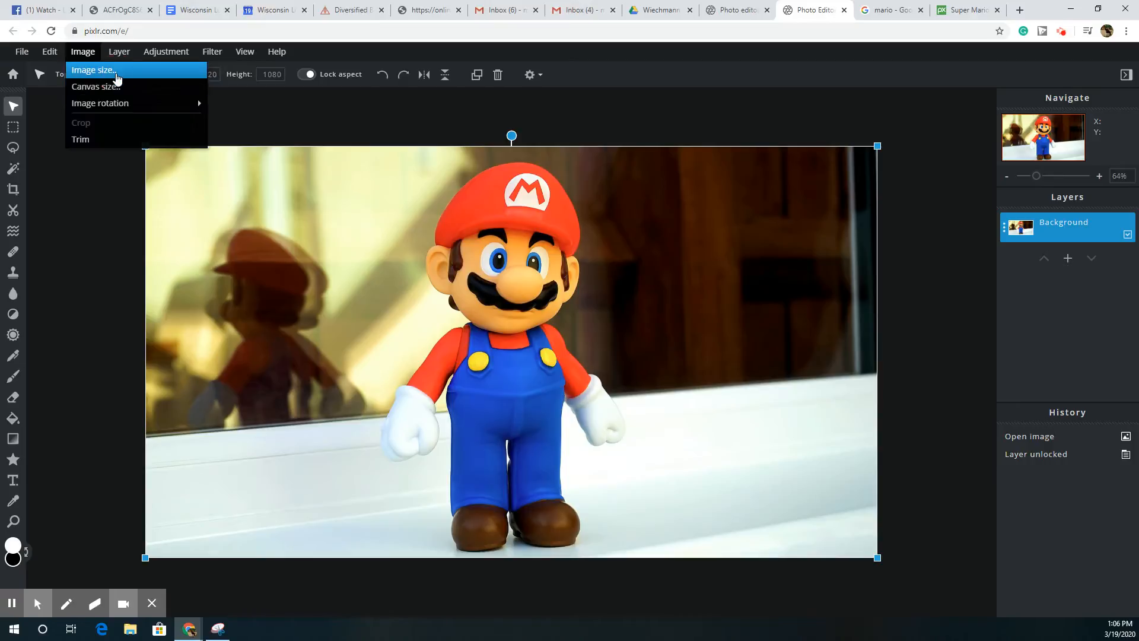
left_click(107, 70)
left_click(671, 289)
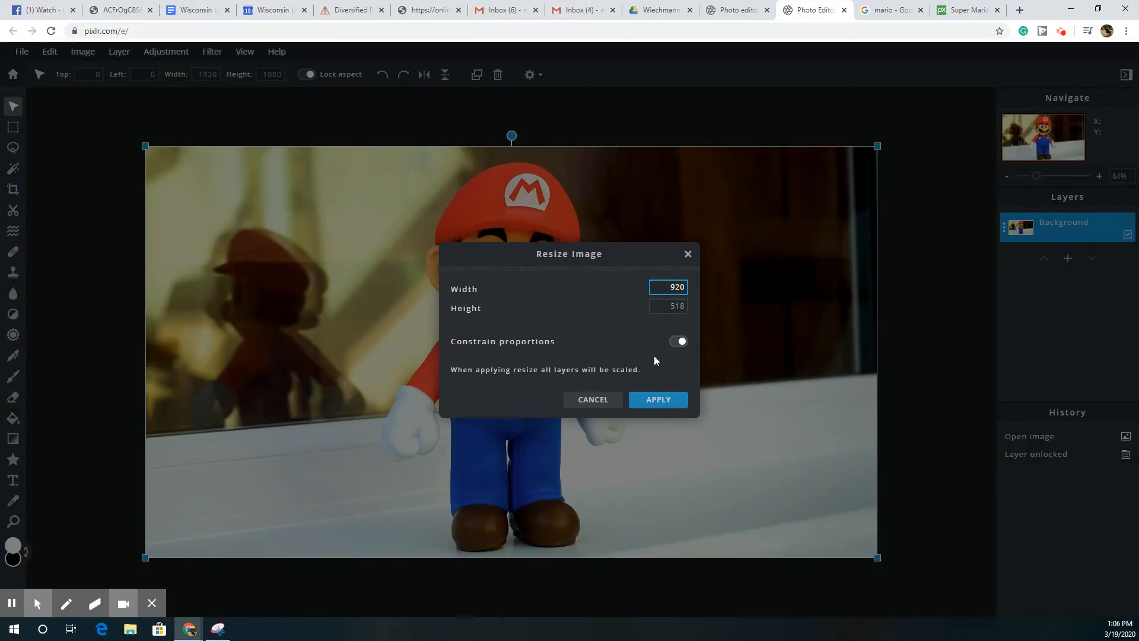
left_click_drag(669, 287, 686, 286)
type("6")
left_click(596, 317)
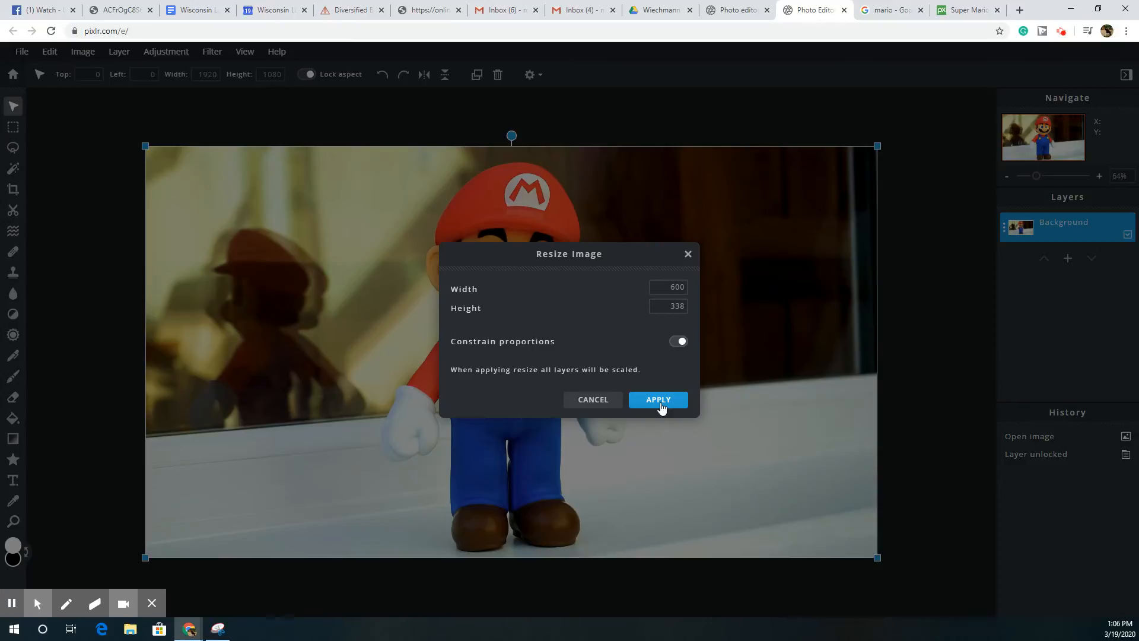
left_click(660, 402)
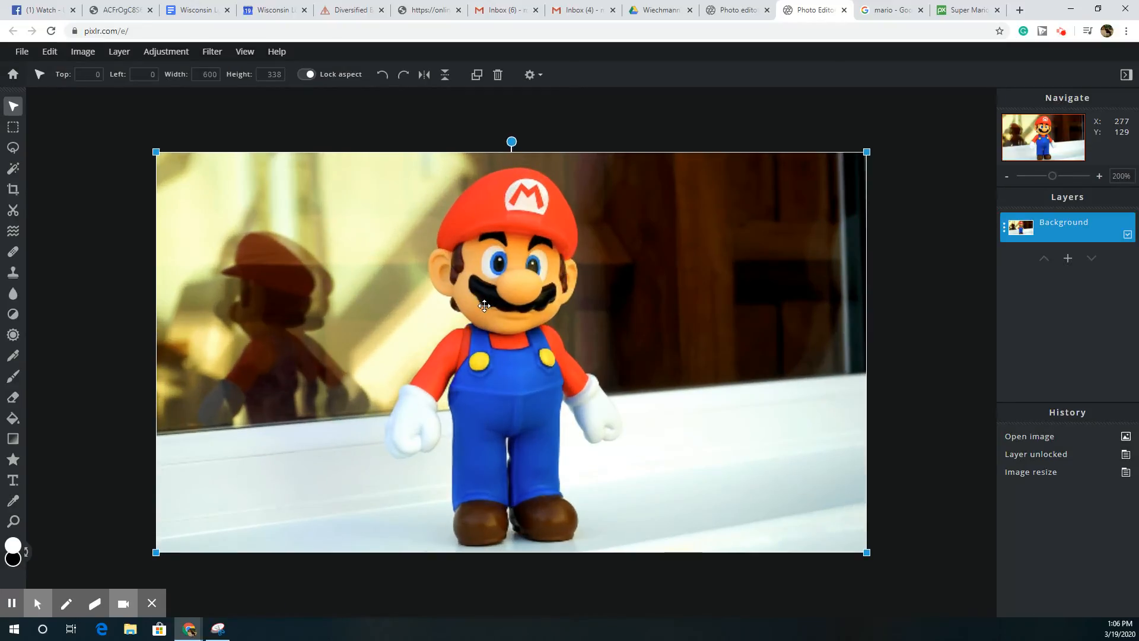
scroll(484, 306, "up", 10)
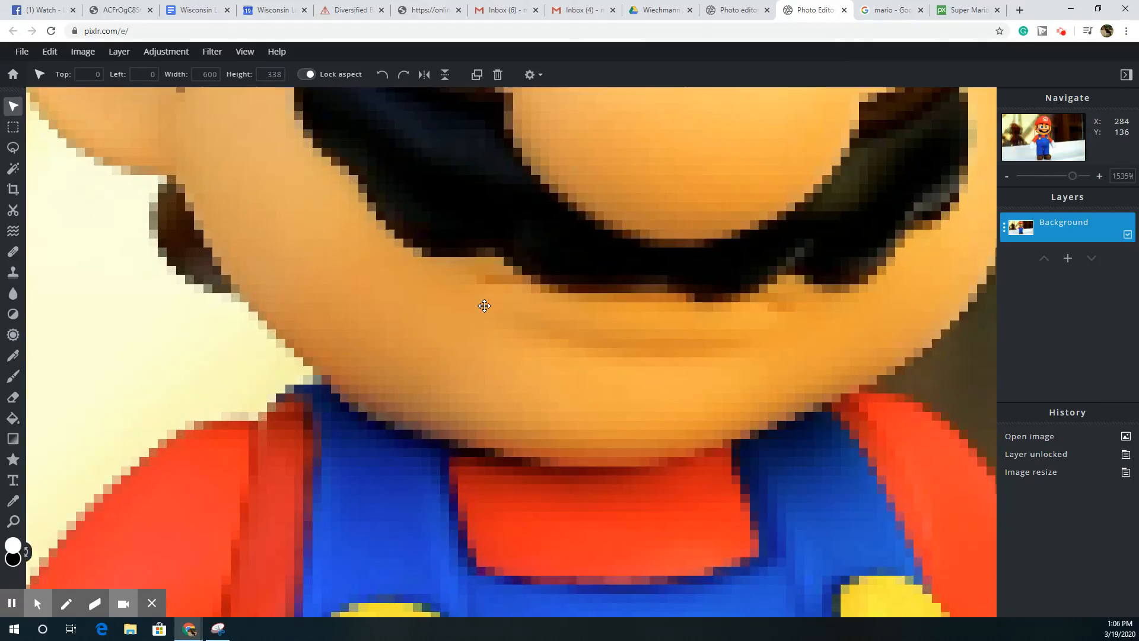
scroll(484, 306, "down", 10)
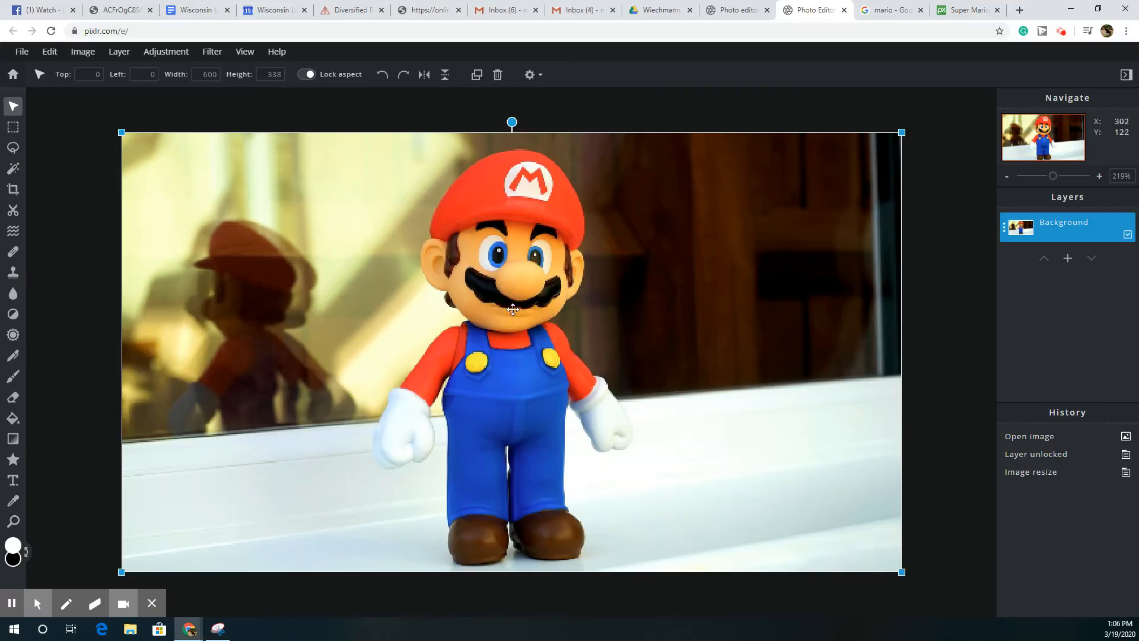
- Enlarge the canvas around the photo by a relative 1000 in both width and height, keeping the centre anchor point
left_click(87, 56)
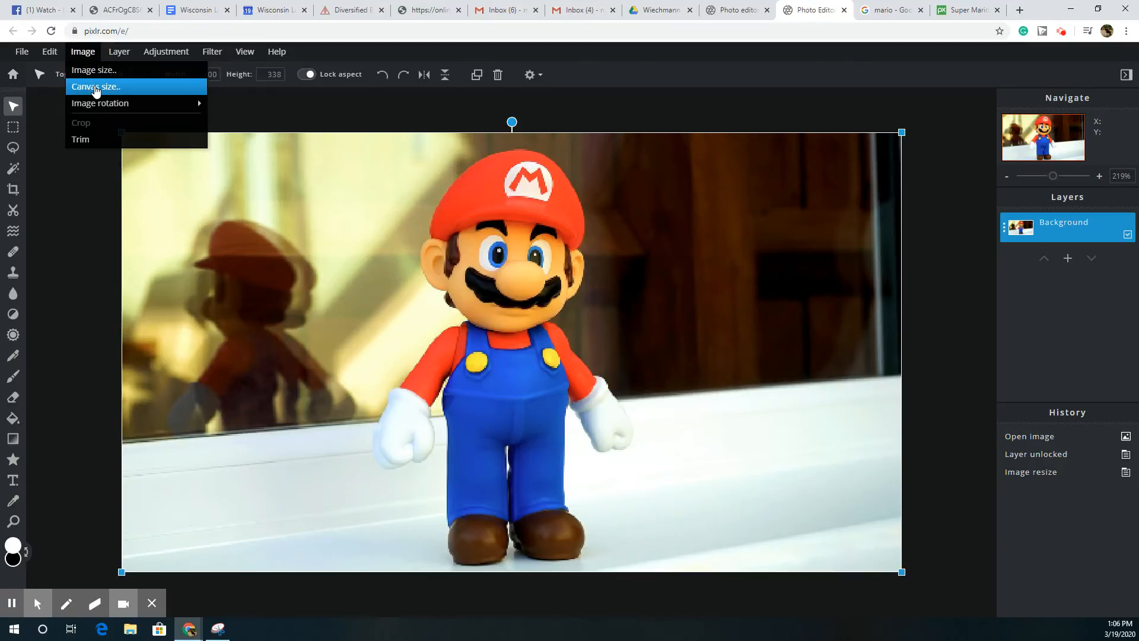
left_click(95, 87)
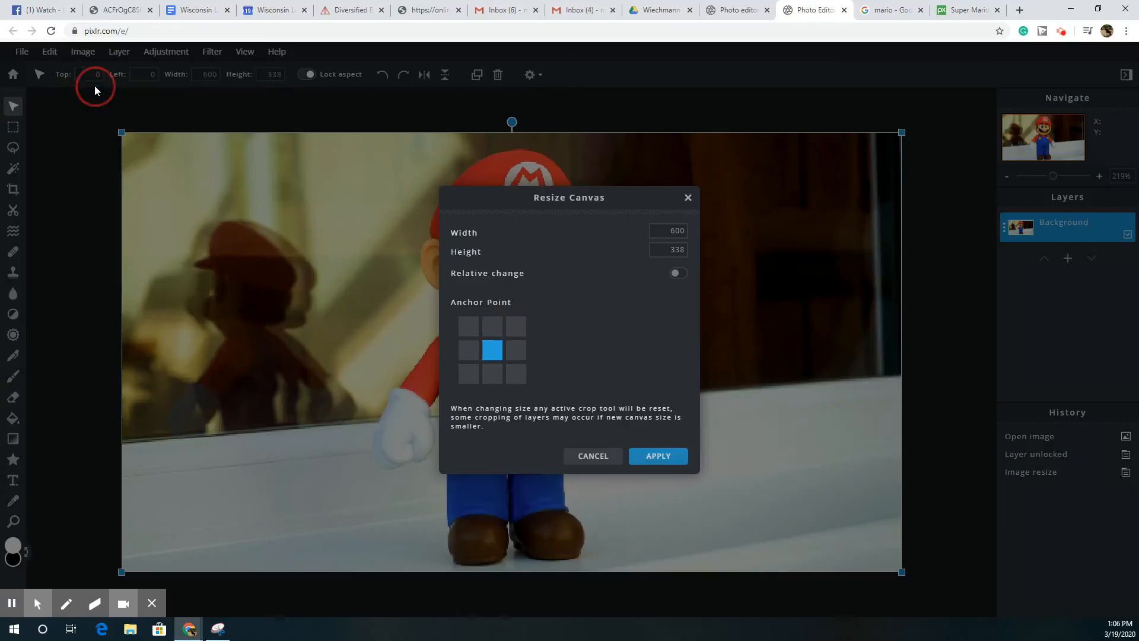
left_click(668, 231)
type("1000")
left_click(668, 456)
left_click(678, 273)
left_click(680, 232)
left_click_drag(680, 233, 683, 232)
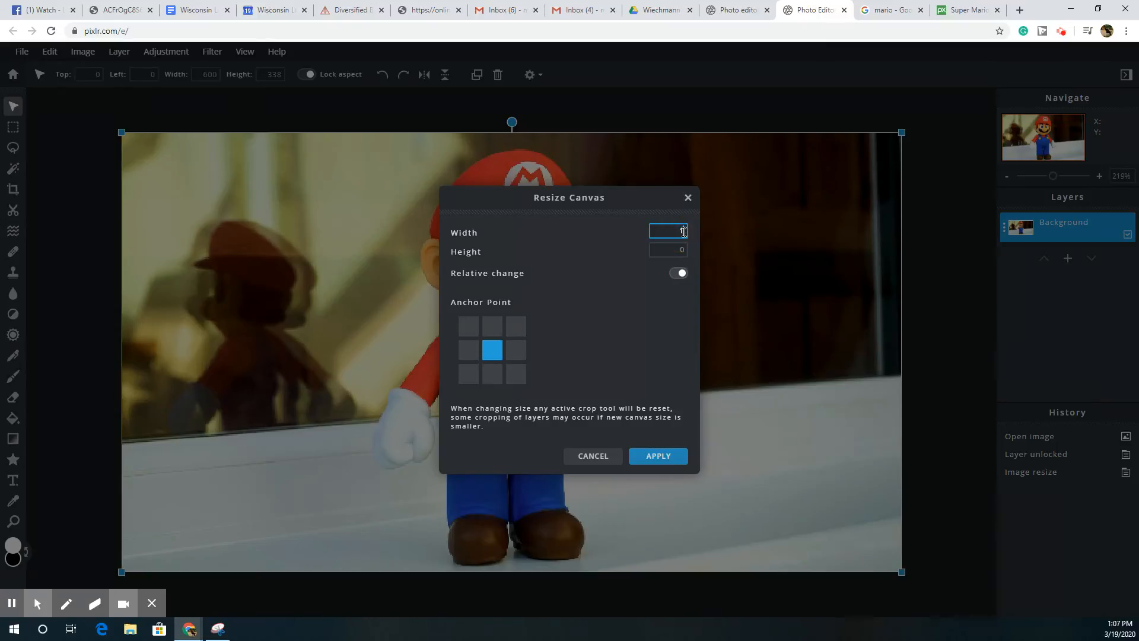
type("1000")
left_click(683, 249)
type("1000")
left_click(662, 458)
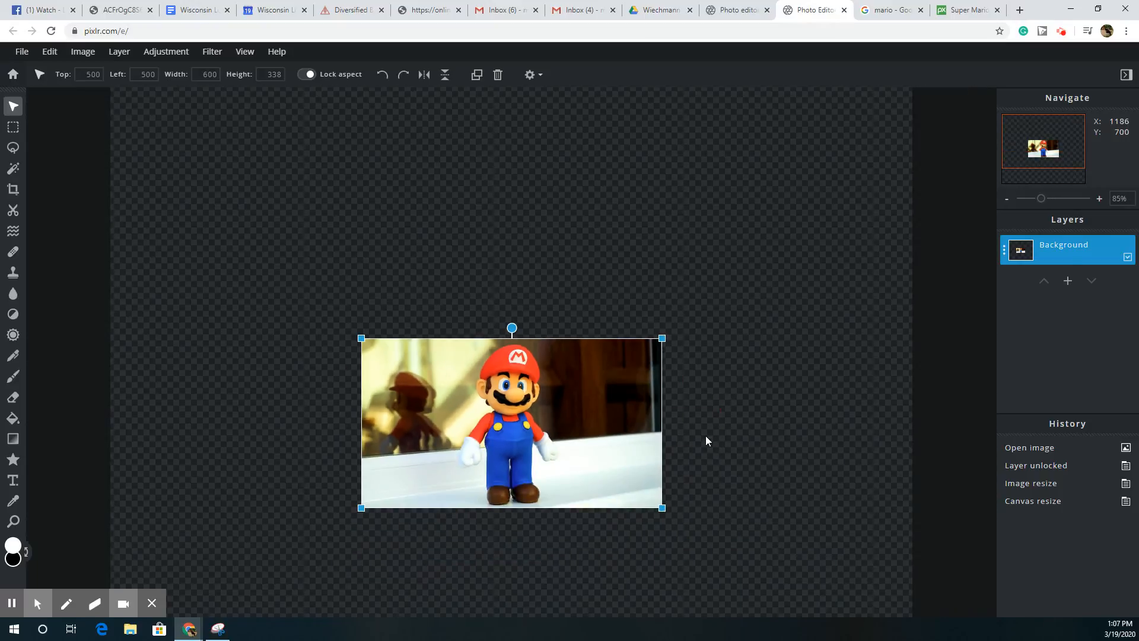
- Draw a rectangular marquee selection around the entire enlarged canvas
left_click(704, 375)
scroll(698, 379, "down", 2)
scroll(696, 384, "up", 1)
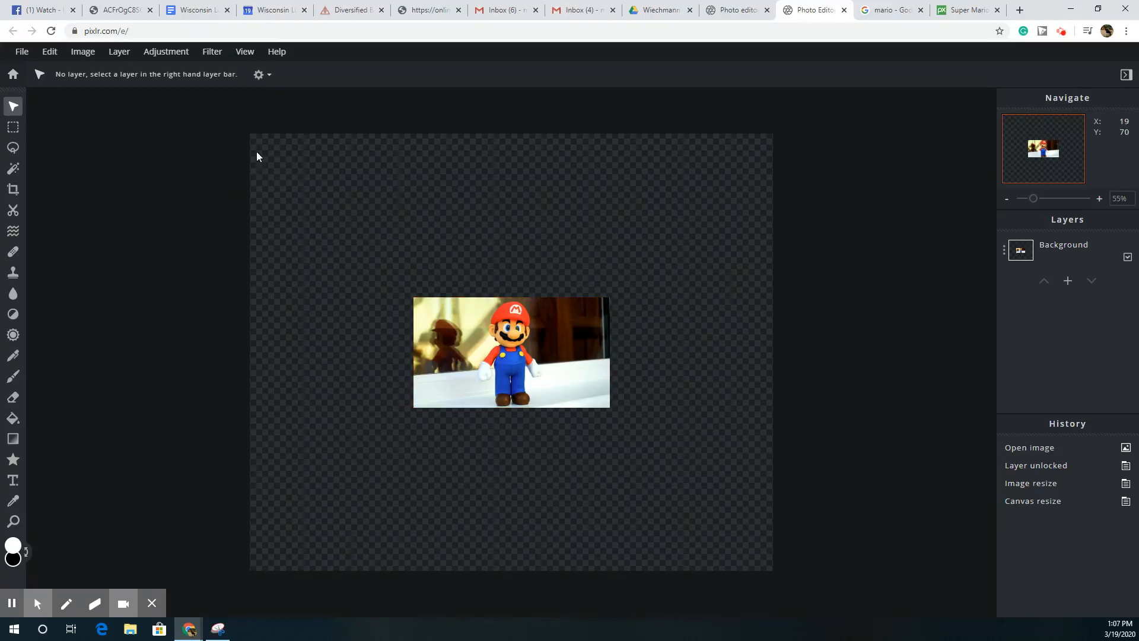
left_click(14, 127)
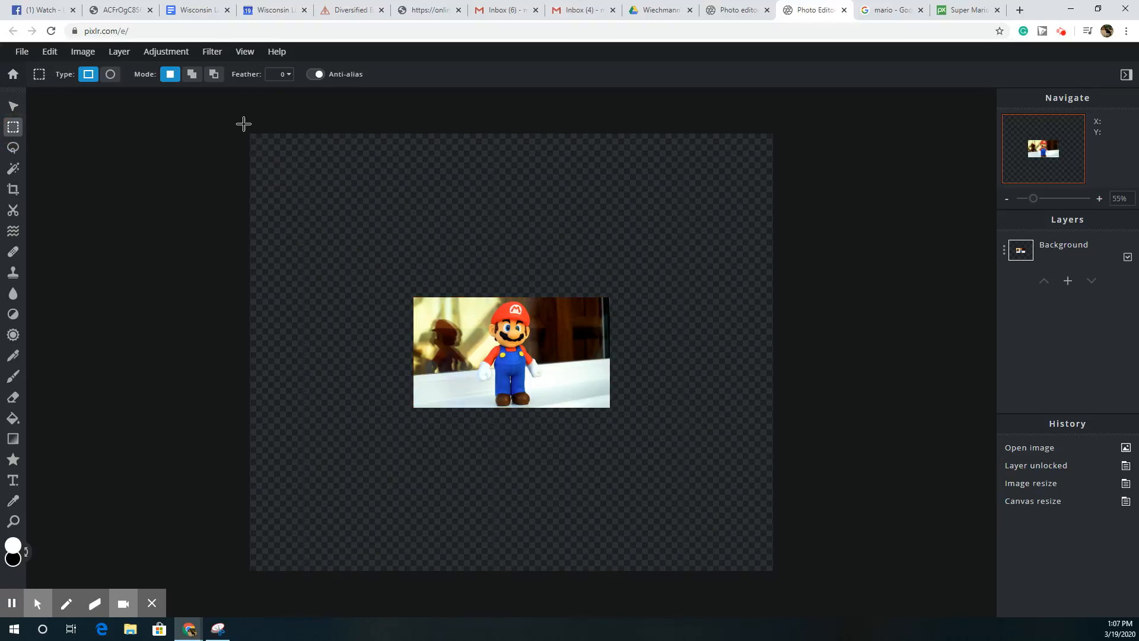
left_click_drag(252, 127, 775, 572)
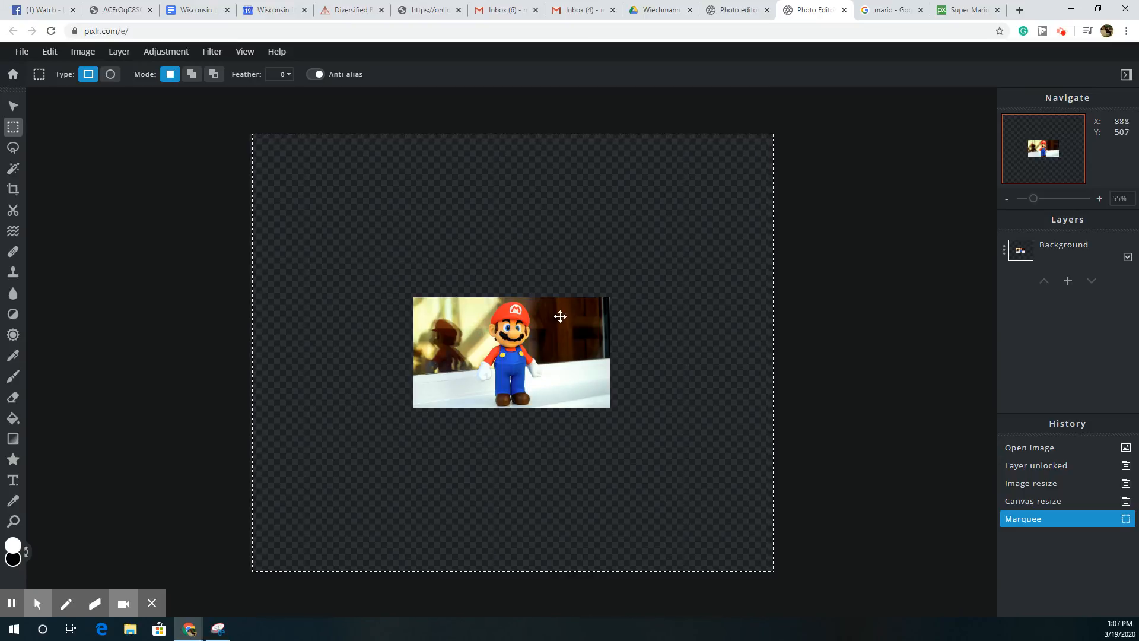
- Switch back to the Arrange tool and select the Background layer
left_click(13, 108)
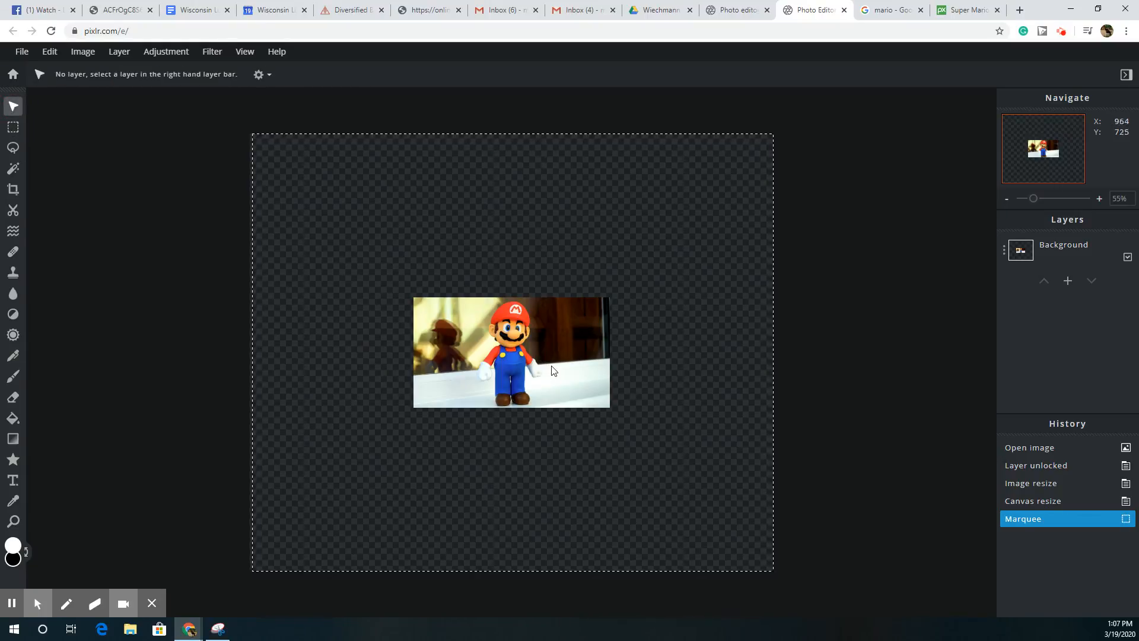
left_click(1075, 243)
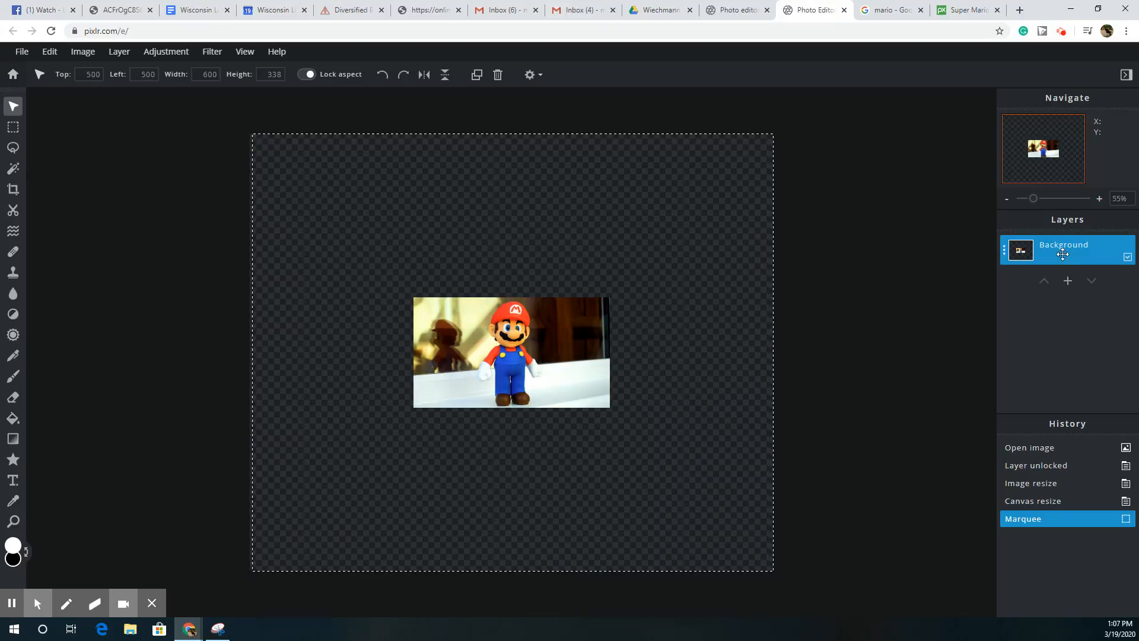
left_click(1005, 252)
left_click(1006, 253)
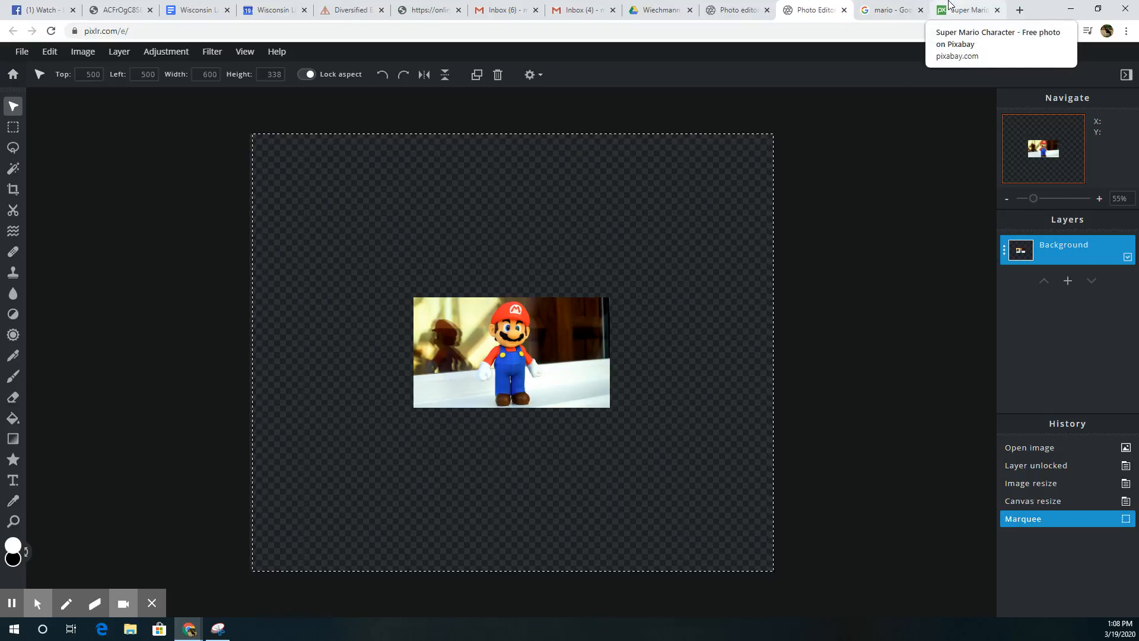
- Revisit the Pixabay photo page and the Google Images mario results, examining the image-saving options and the reuse-rights filter
left_click(949, 4)
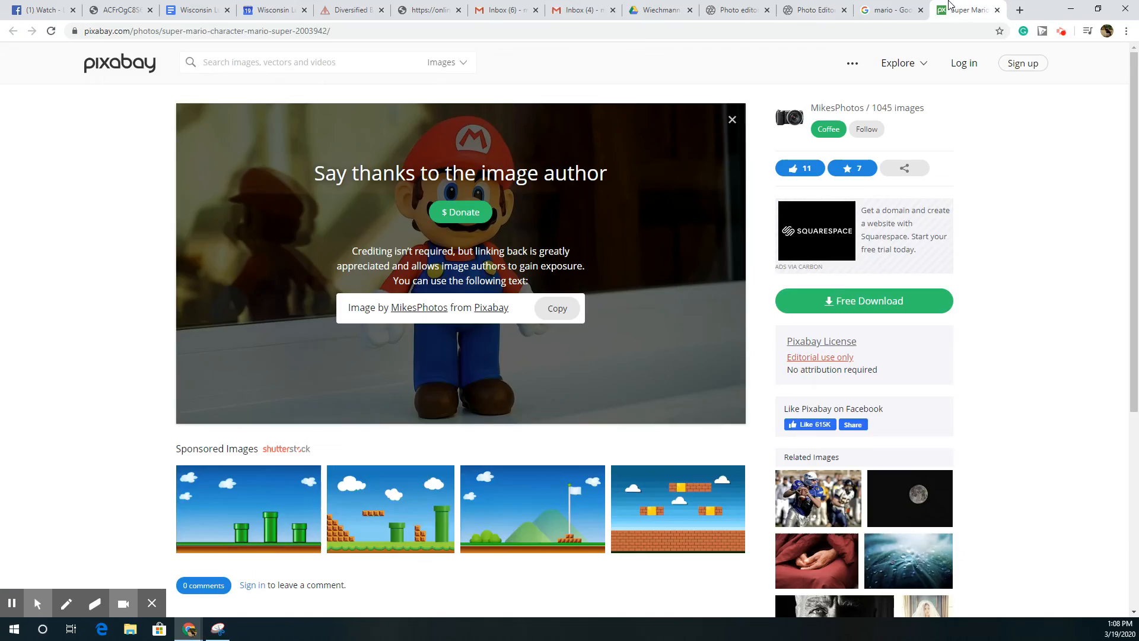
left_click(872, 9)
left_click(827, 6)
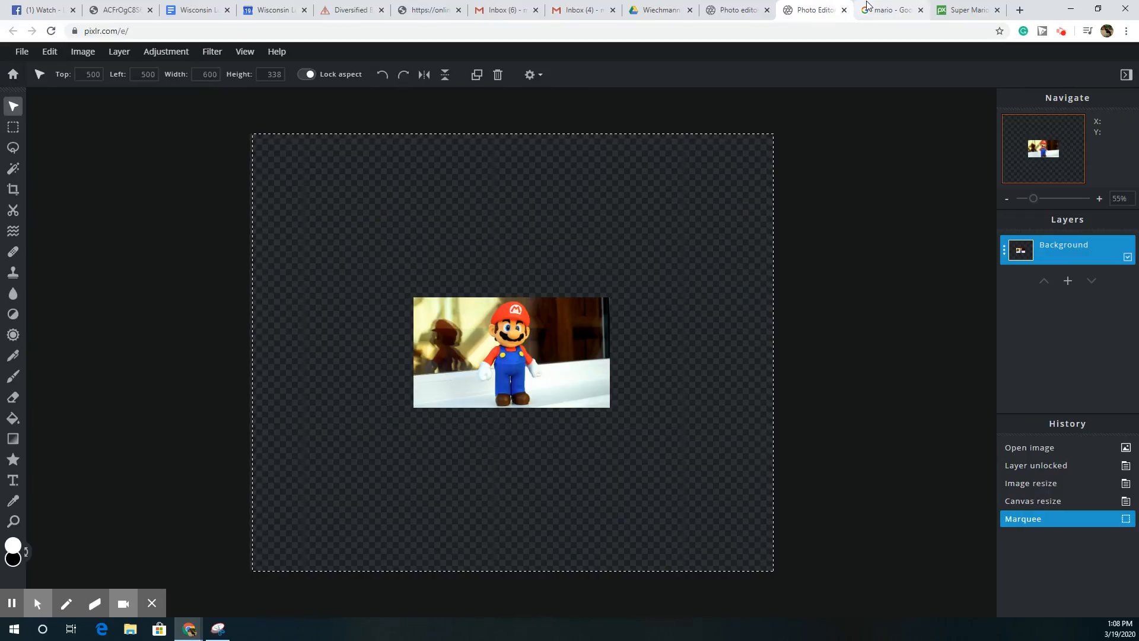
left_click(885, 10)
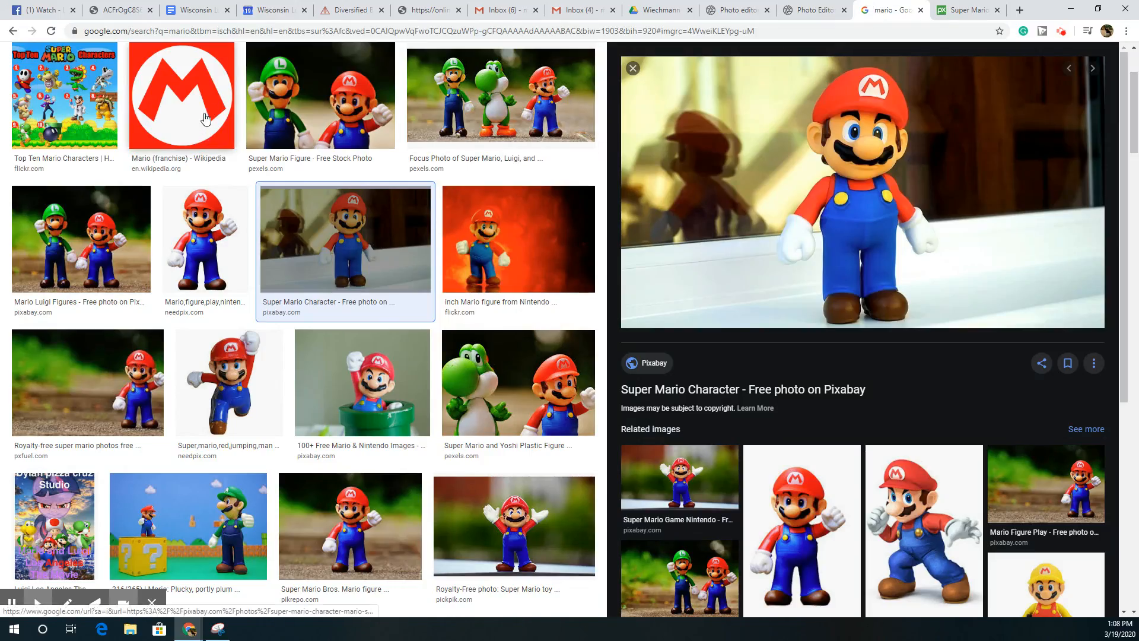
right_click(199, 108)
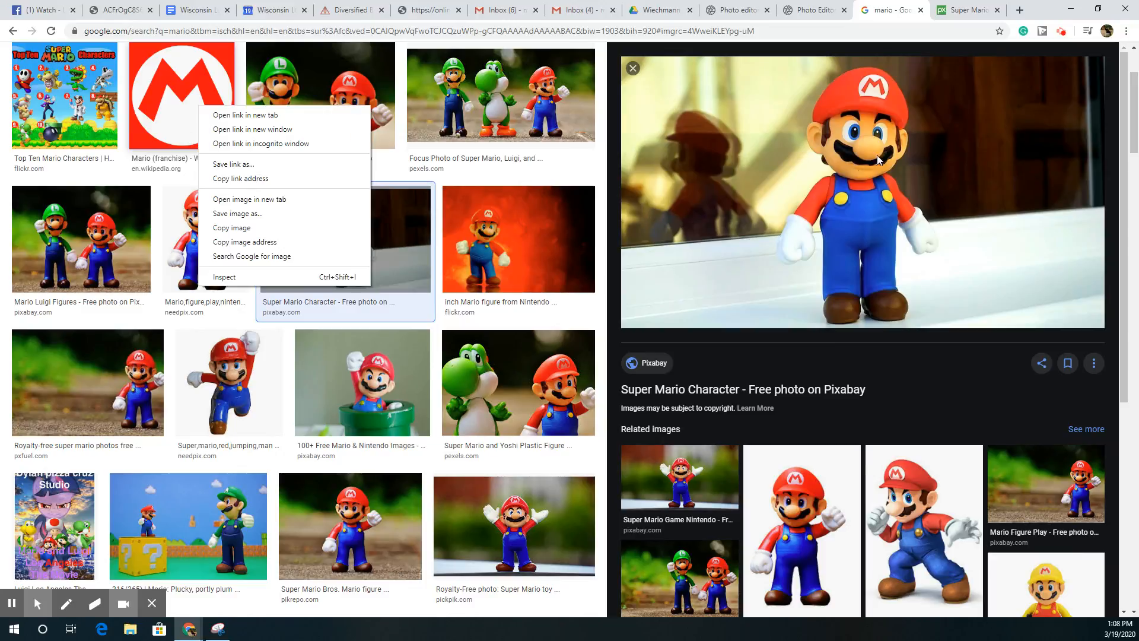
left_click(461, 292)
scroll(461, 292, "up", 3)
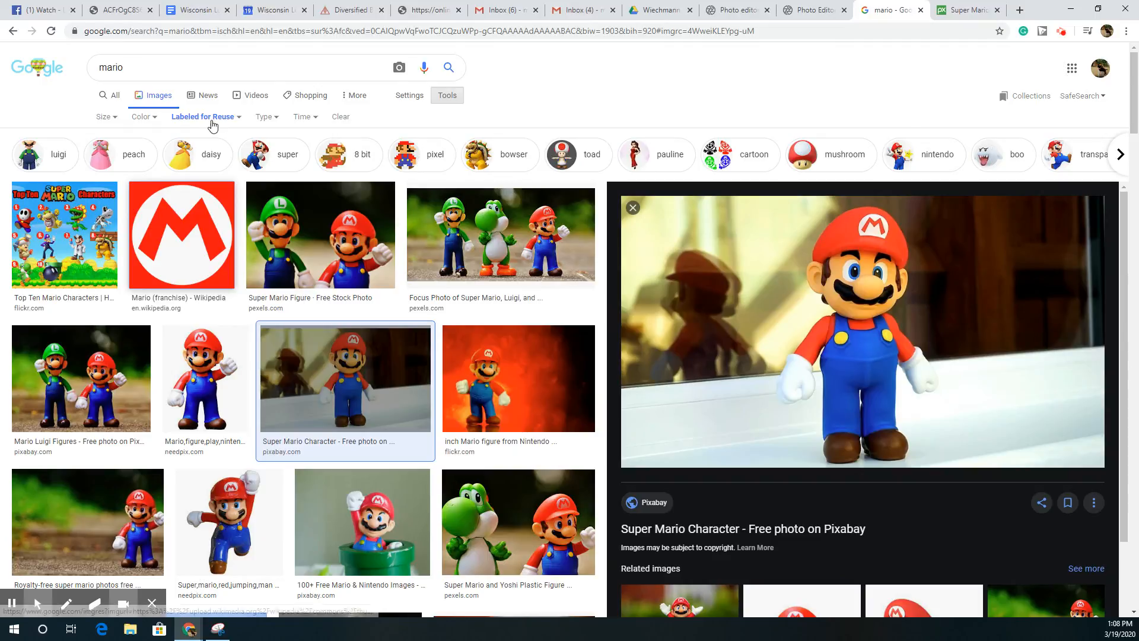